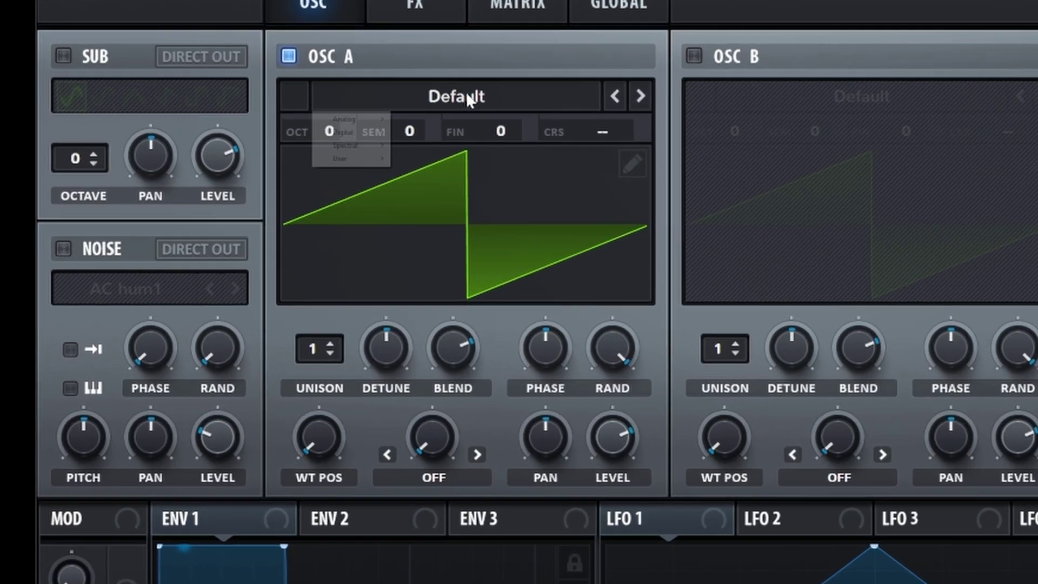
Load the analog Jno wavetable into oscillator A and raise its wavetable position to about a fifth of the range
left_click(389, 92)
mouse_move(340, 106)
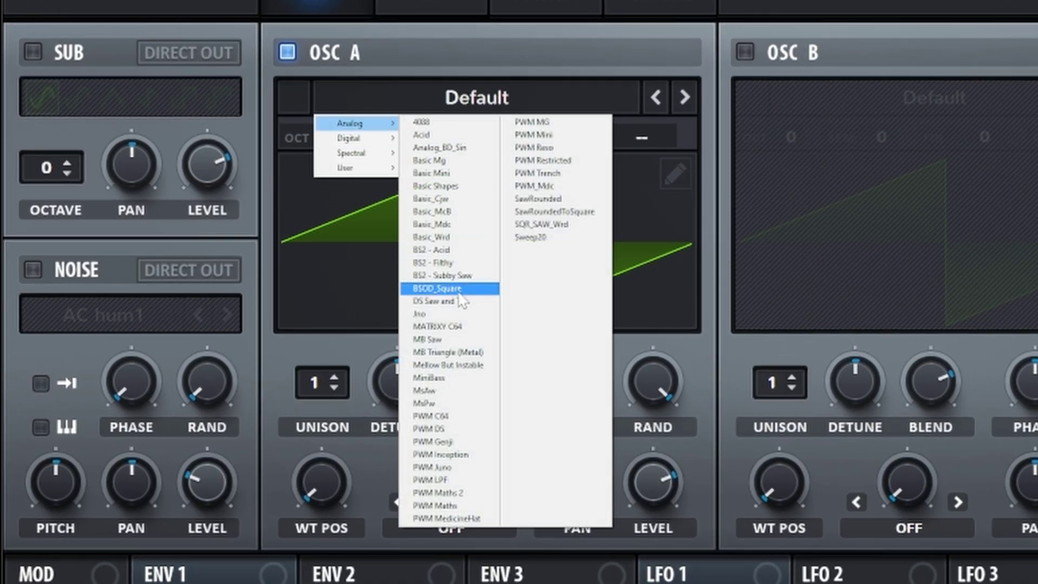
left_click(424, 314)
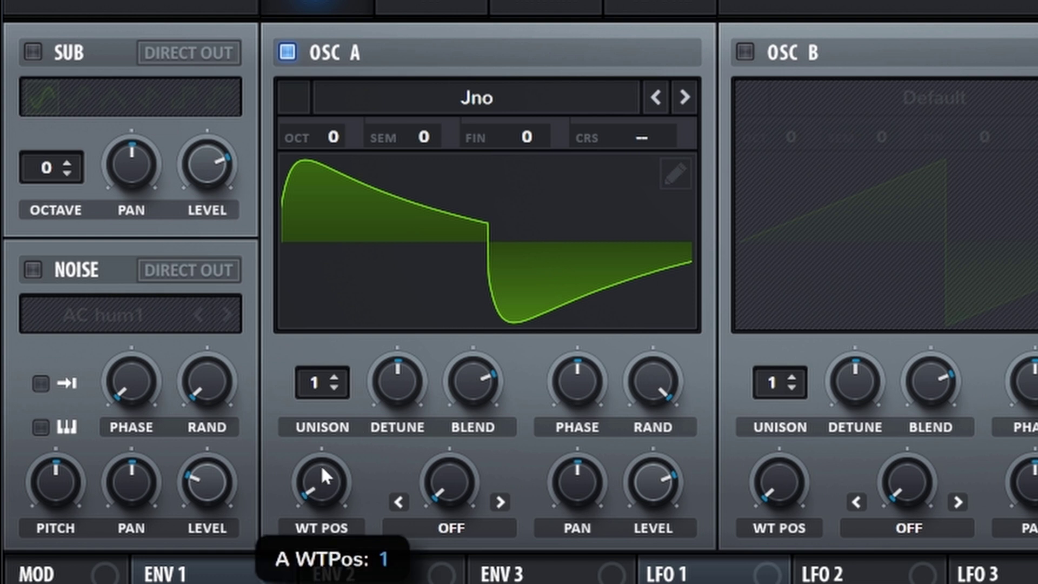
left_click_drag(319, 454, 319, 449)
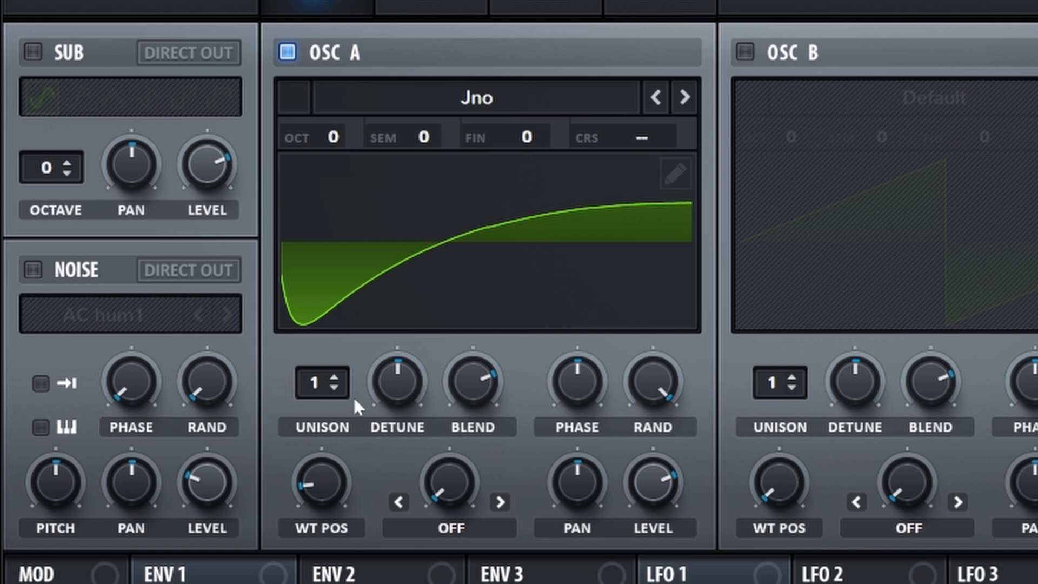
Give oscillator A 2 unison voices with reduced detune, and lengthen the release of Env 1
left_click(335, 376)
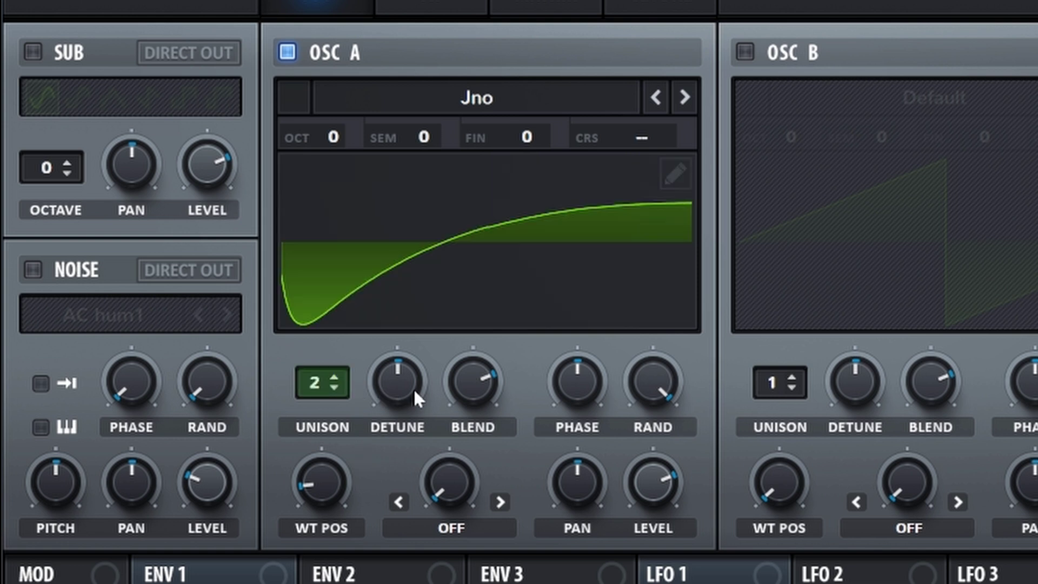
left_click_drag(401, 387, 388, 427)
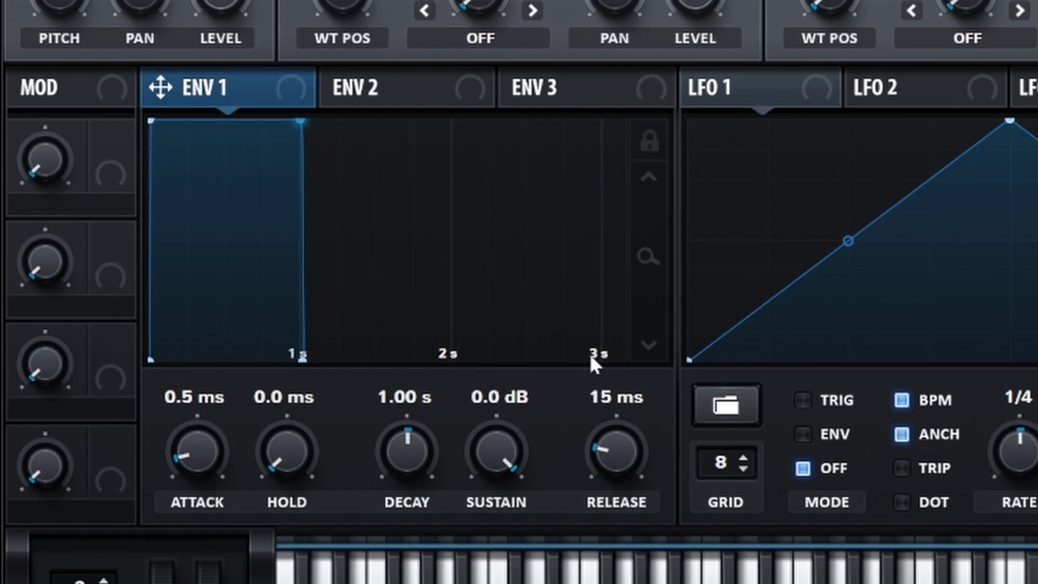
left_click_drag(618, 447, 600, 405)
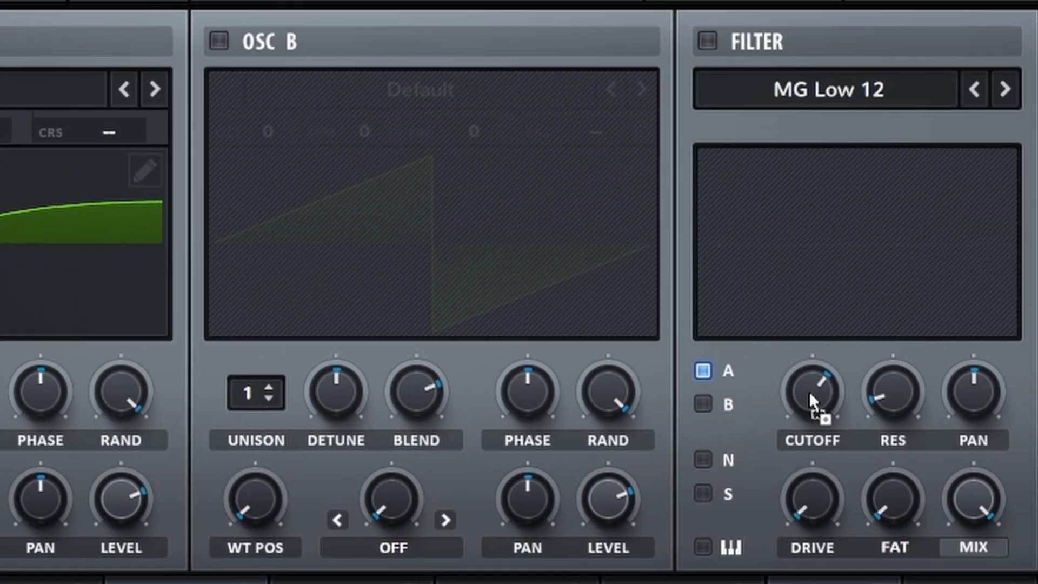
Assign Env 2 as modulation source of the filter cutoff and turn on the MG Low 12 filter
left_click_drag(810, 395, 809, 394)
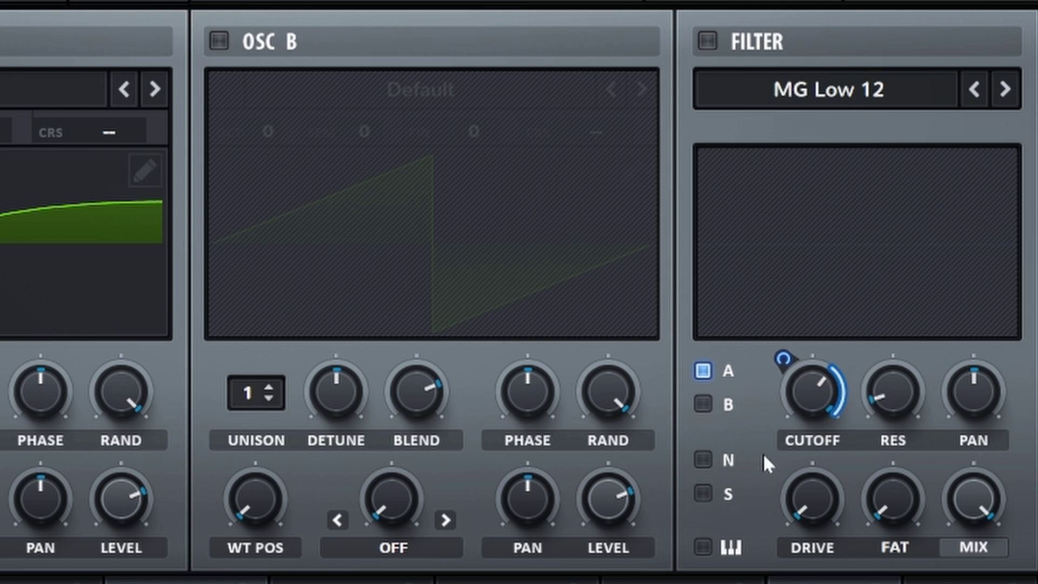
left_click(705, 39)
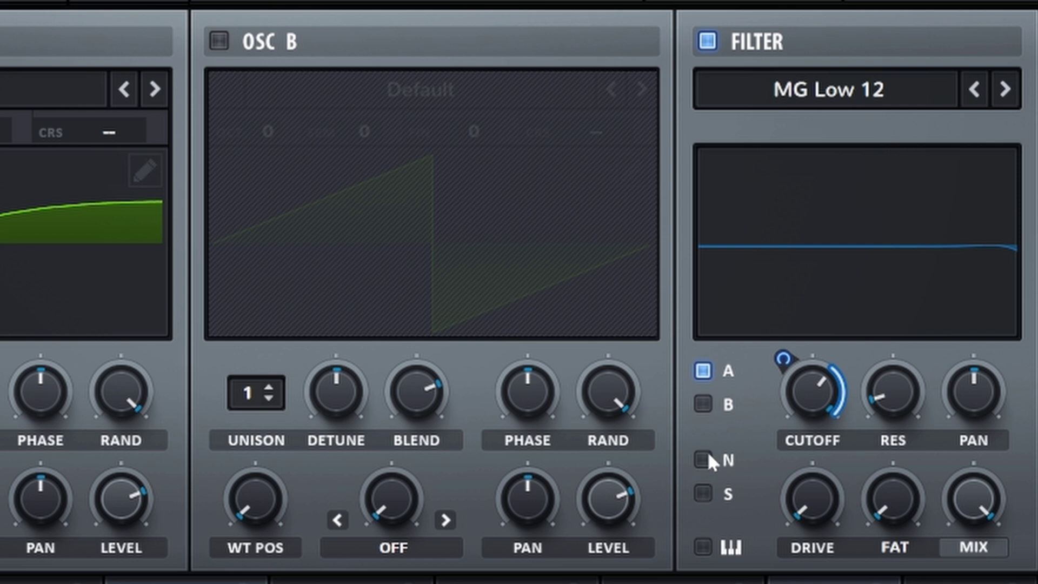
Lower the filter cutoff to about 976 Hz and resonance to minimum, route noise through it, and adjust the Env 2 modulation amount
mouse_move(809, 390)
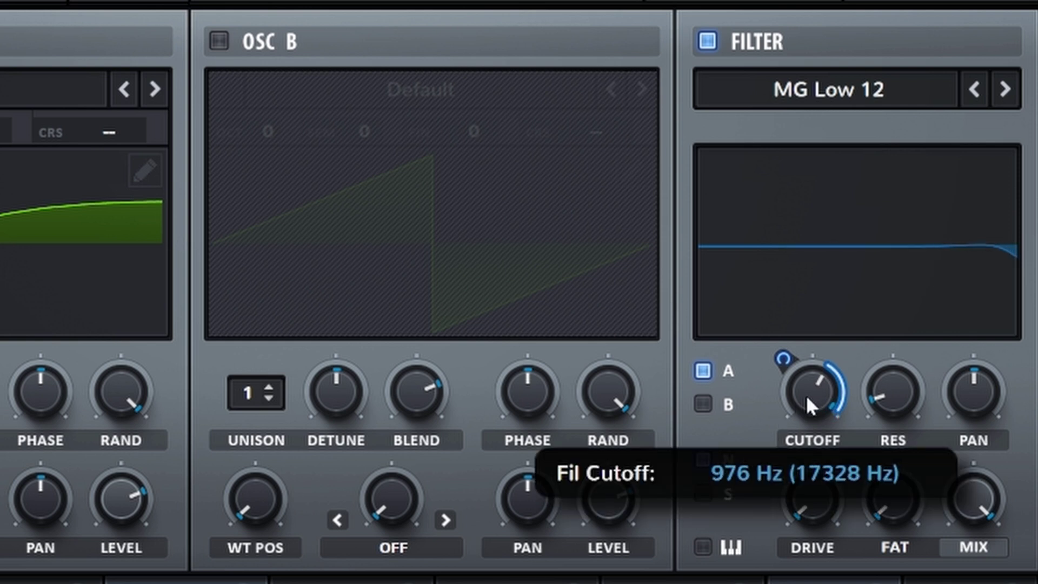
left_click_drag(894, 381, 874, 501)
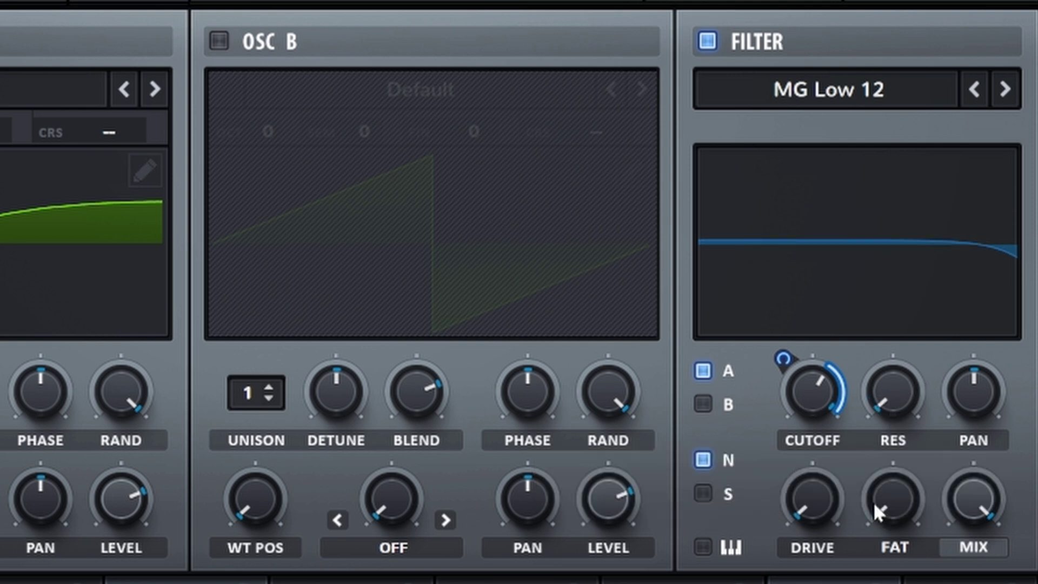
left_click_drag(788, 351, 783, 359)
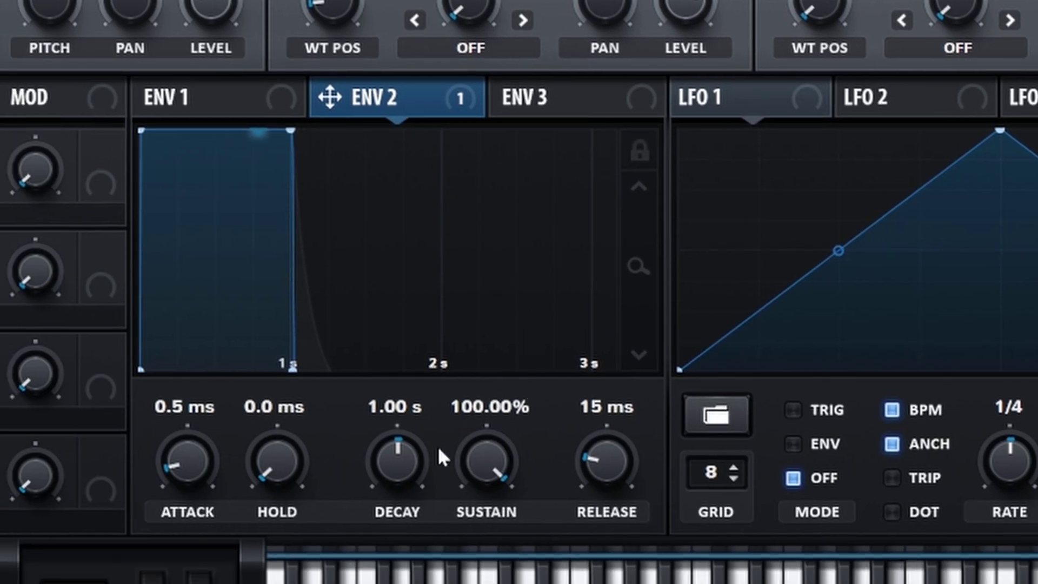
Shape Env 2 with a decay of about 2.60 s, 0% sustain and a longer release
left_click_drag(398, 476, 388, 449)
left_click_drag(460, 457, 506, 579)
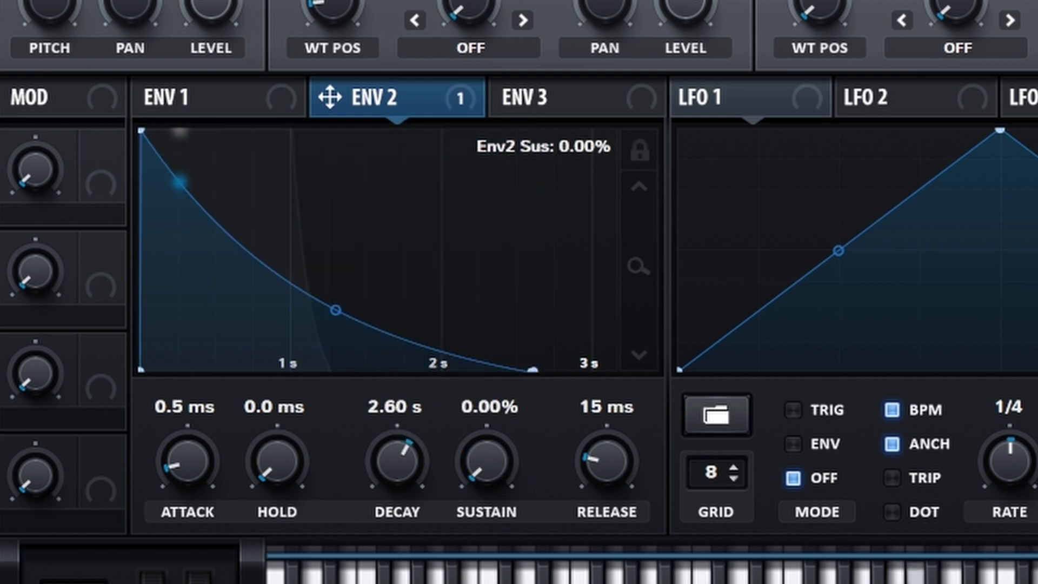
left_click_drag(622, 472, 610, 435)
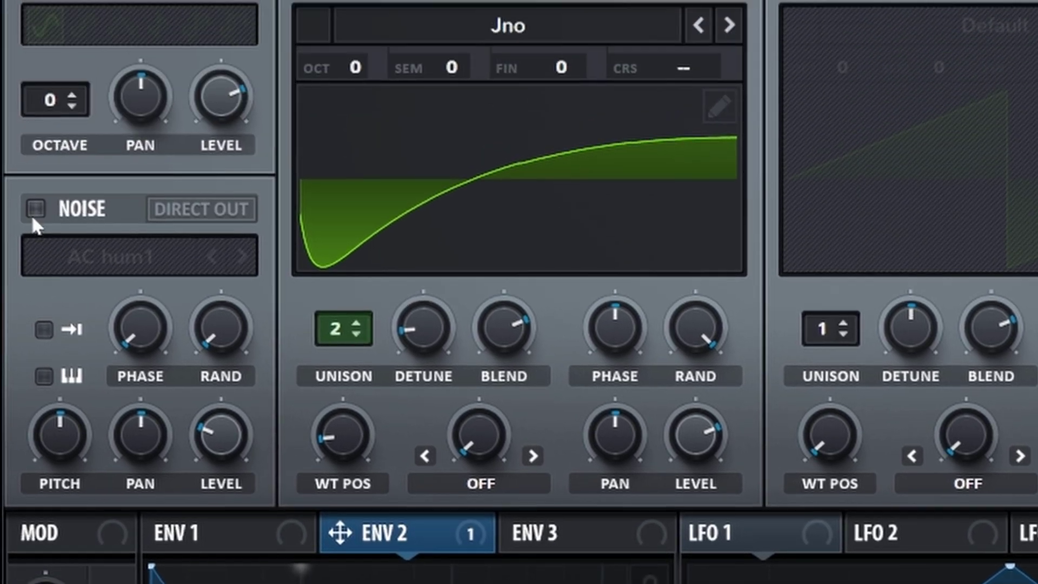
Turn on the noise oscillator with the analog BrightWhite sample and set its level to -38 dB
left_click(35, 211)
left_click(96, 250)
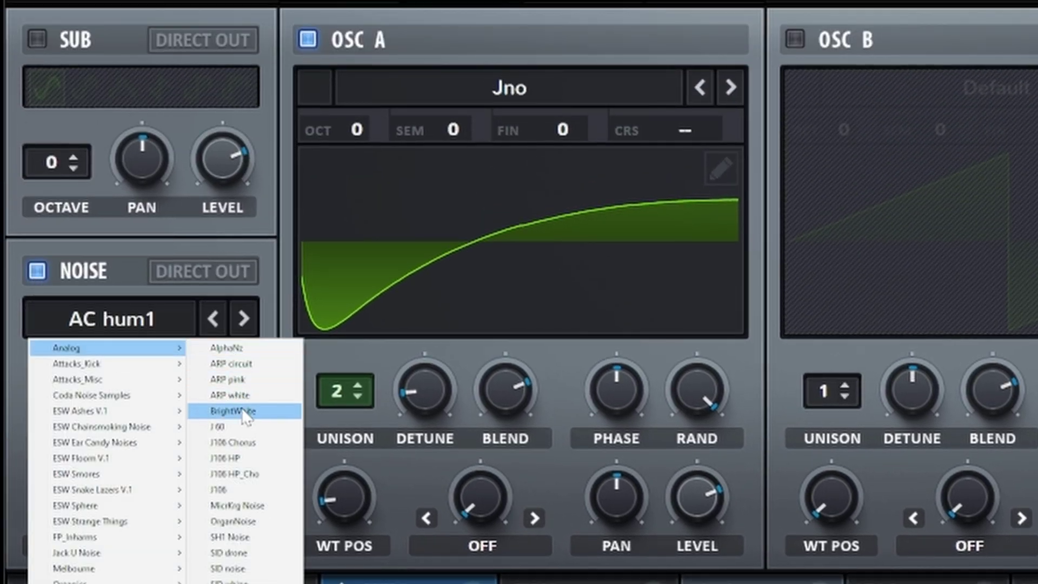
left_click(233, 410)
double_click(225, 501)
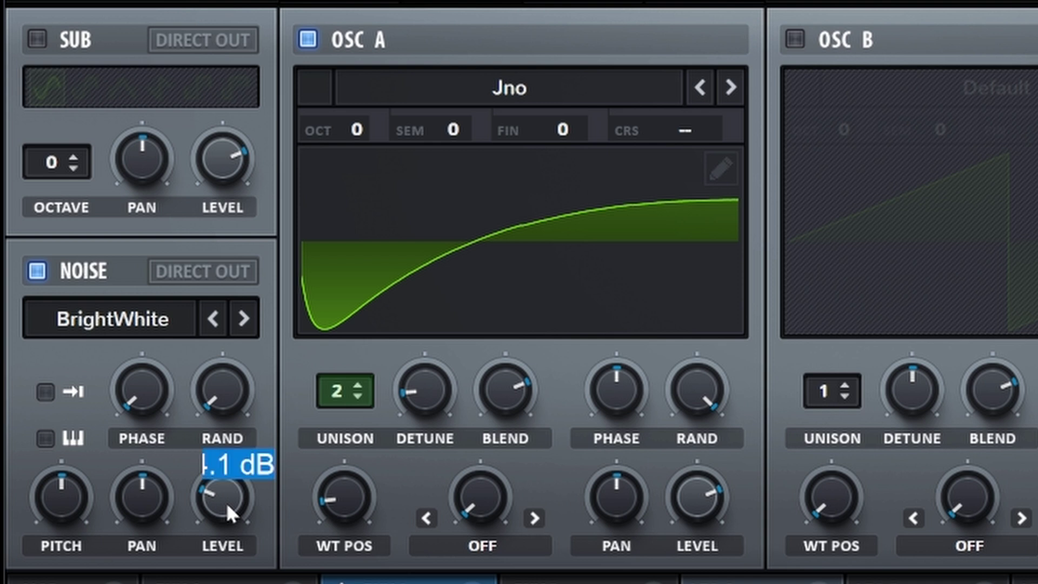
type("-38")
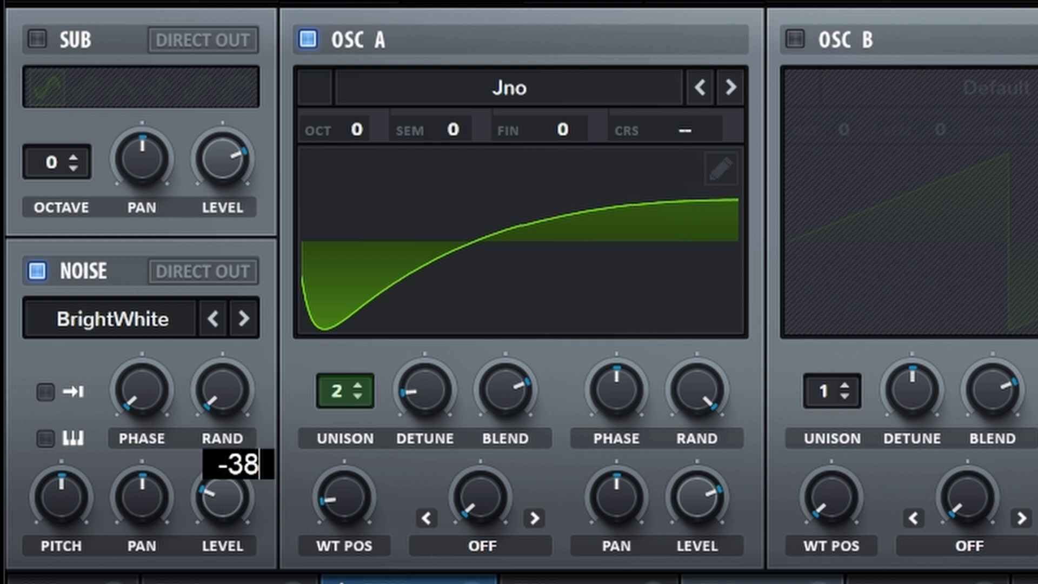
key("Return")
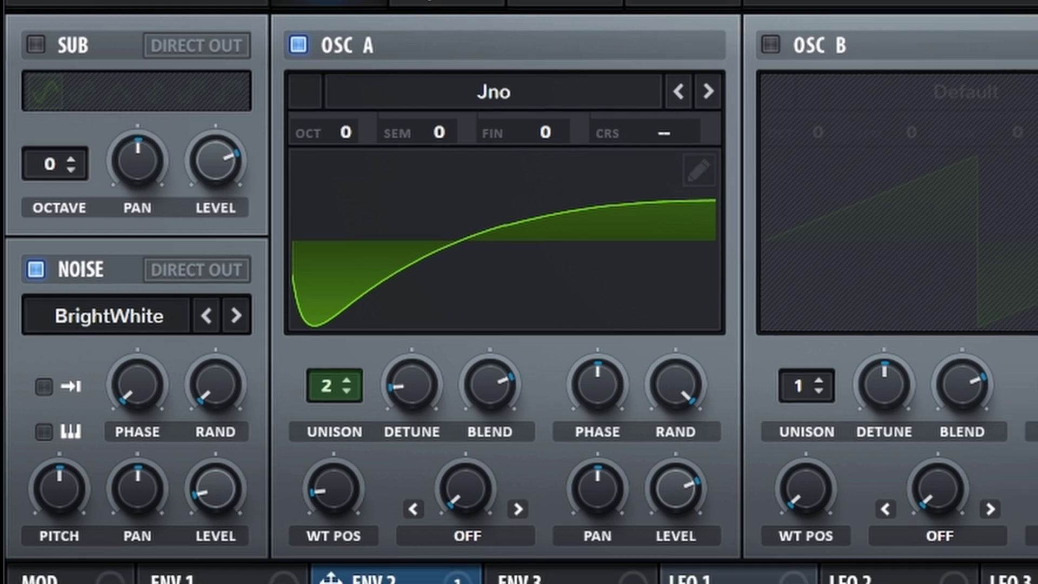
Add Tube distortion as the first effect, with slightly more drive and the mix at about half
left_click(346, 30)
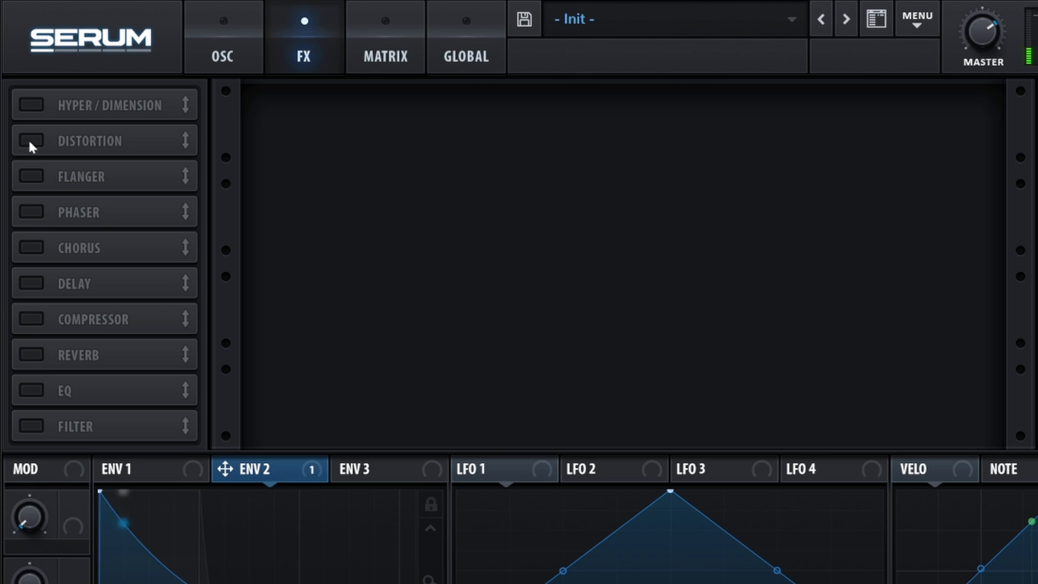
left_click(30, 140)
left_click_drag(179, 136, 183, 101)
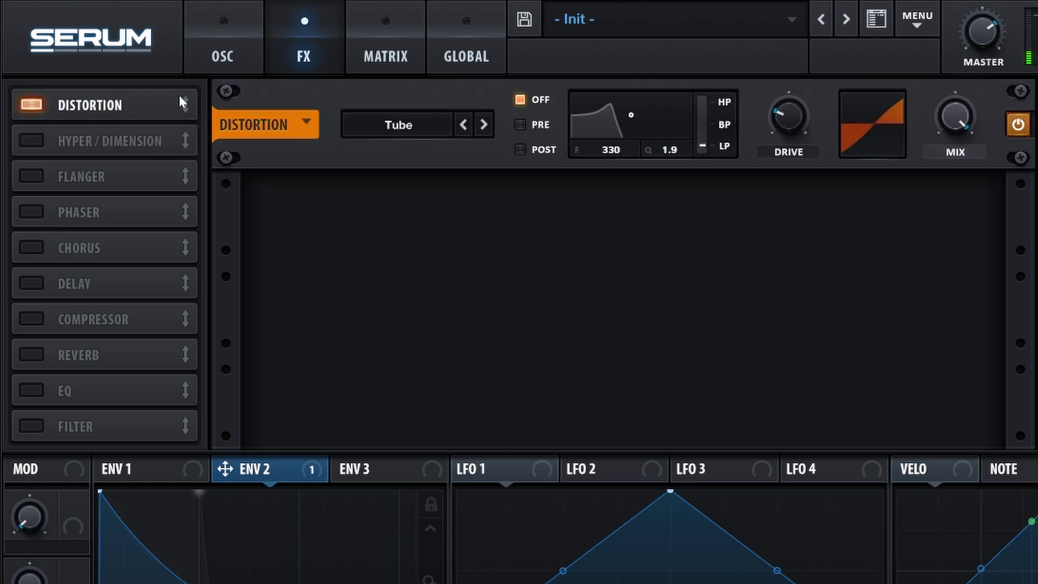
left_click_drag(782, 111, 779, 102)
left_click_drag(955, 117, 951, 161)
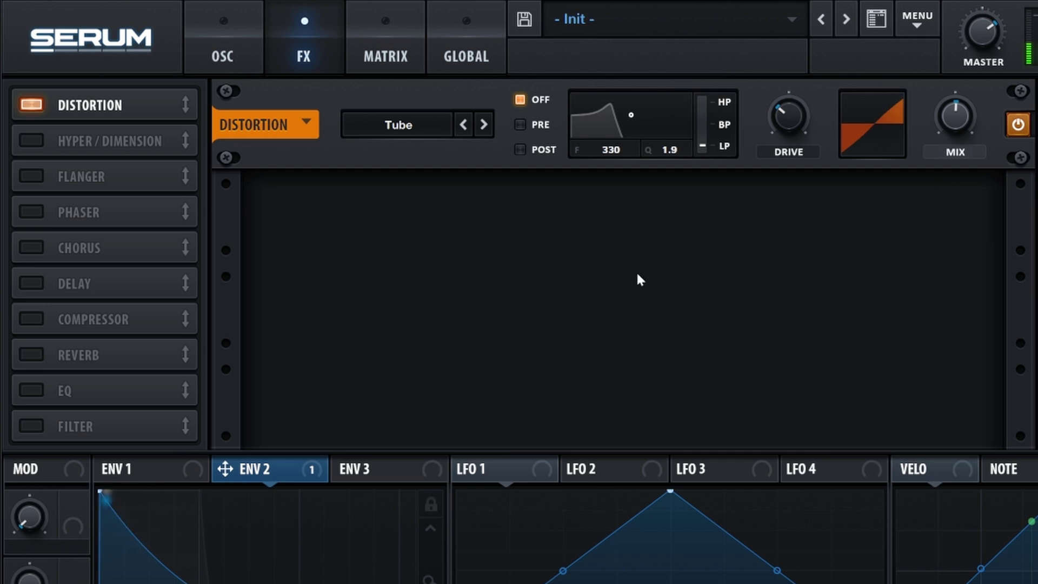
Add a delay after the distortion, with its filter at about 762 Hz and Q 0.8, and raise its mix slightly
left_click(26, 283)
left_click_drag(170, 284, 164, 144)
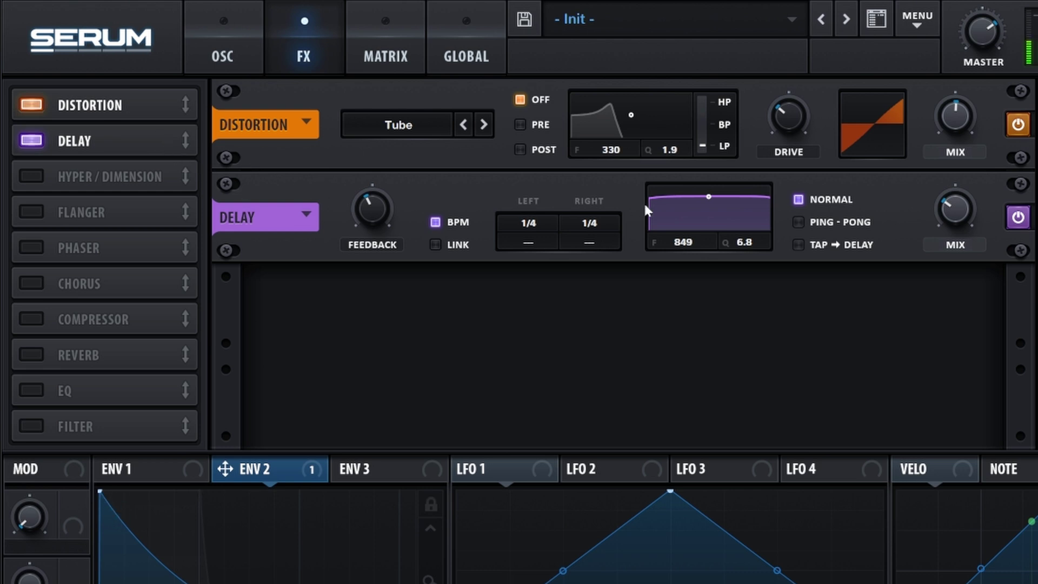
left_click_drag(708, 197, 706, 232)
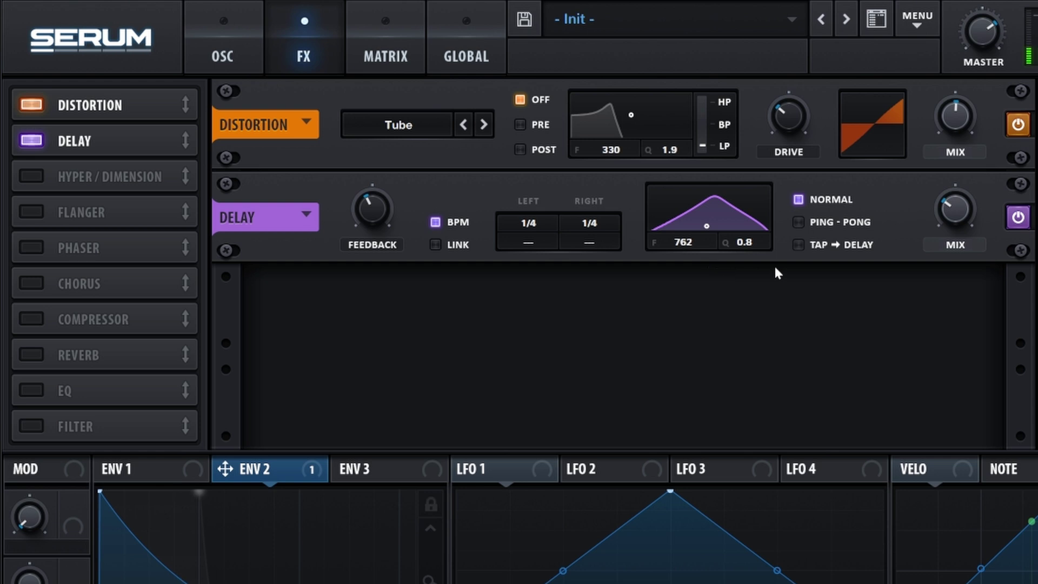
left_click_drag(949, 207, 951, 185)
Add a Hall reverb after the delay and raise its decay, low cut, high cut and mix
left_click(21, 354)
left_click_drag(161, 352, 155, 165)
left_click_drag(518, 306, 520, 291)
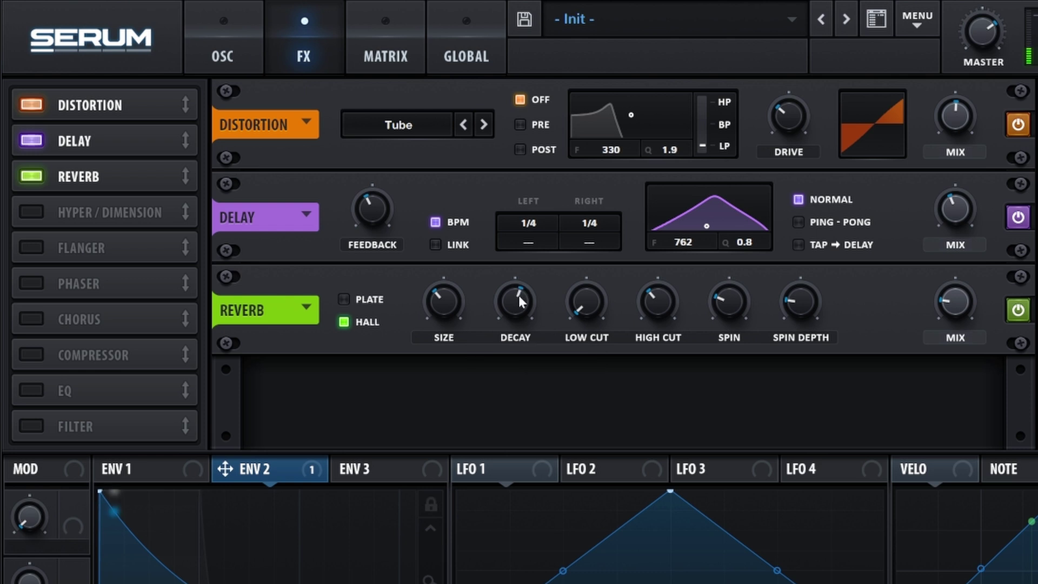
left_click_drag(576, 311, 589, 260)
left_click_drag(650, 298, 654, 293)
left_click_drag(956, 303, 940, 244)
Add a chorus after the reverb, with both delays at minimum, reduced depth, the low-pass fully open and the mix at half
left_click(29, 317)
left_click_drag(189, 320, 157, 199)
left_click_drag(372, 395, 371, 391)
left_click_drag(531, 403, 530, 497)
left_click_drag(667, 389, 673, 435)
left_click(736, 399)
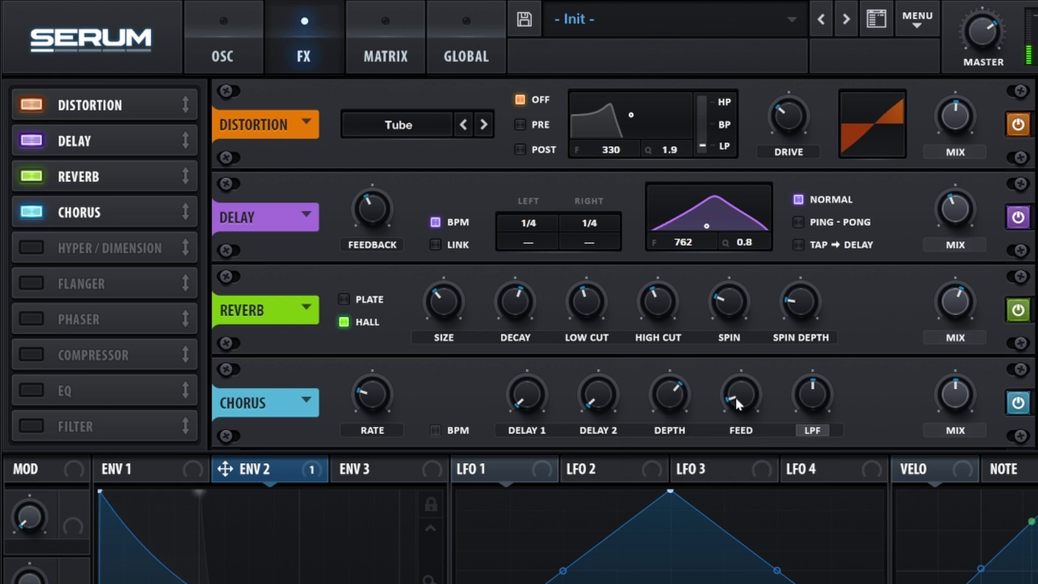
left_click_drag(816, 397, 797, 258)
left_click(956, 401)
Add an EQ after the chorus and set its high band to a lower frequency, minimum Q and 4.0 dB gain
left_click_drag(190, 389, 176, 242)
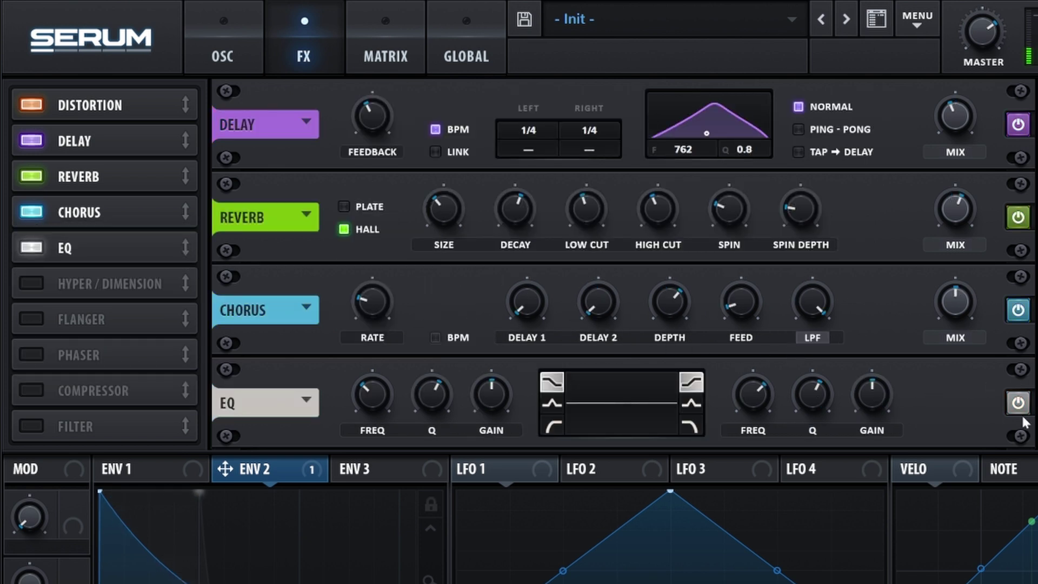
left_click_drag(756, 403, 753, 412)
left_click_drag(810, 398, 810, 498)
left_click_drag(873, 399, 867, 384)
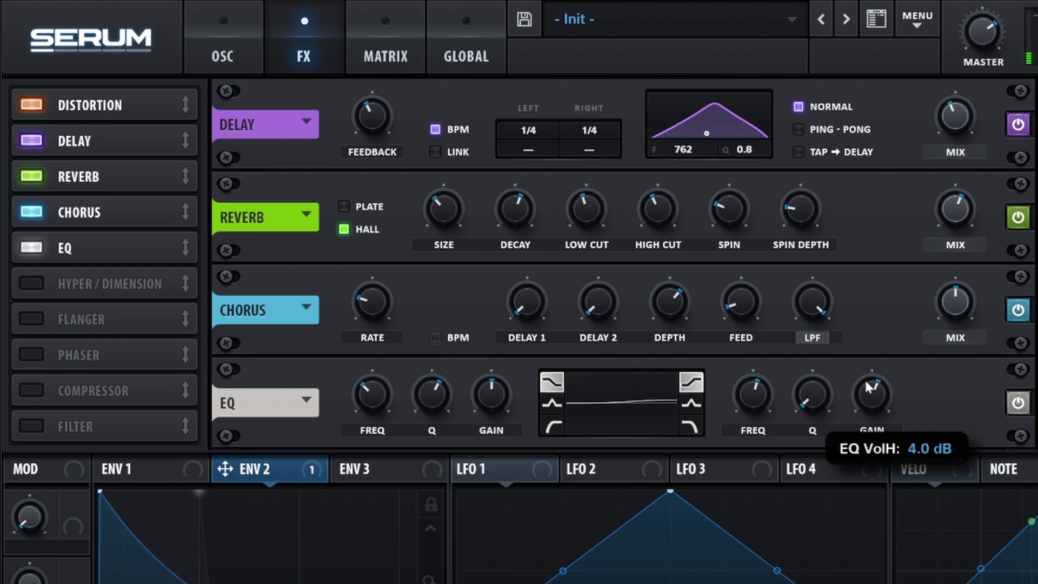
Return to the oscillator page and modulate oscillator A's fine tuning with LFO 1
left_click(244, 41)
left_click_drag(464, 468, 408, 314)
mouse_move(395, 164)
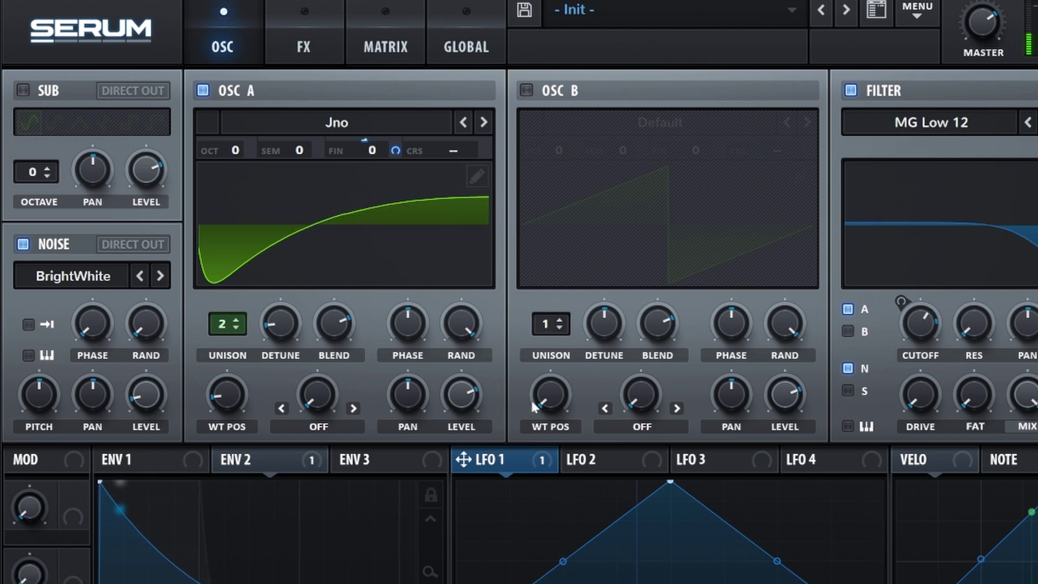
Raise the rate of LFO 2 and apply it to oscillator A's fine tuning with its own modulation amount
left_click(607, 462)
left_click_drag(679, 498, 674, 478)
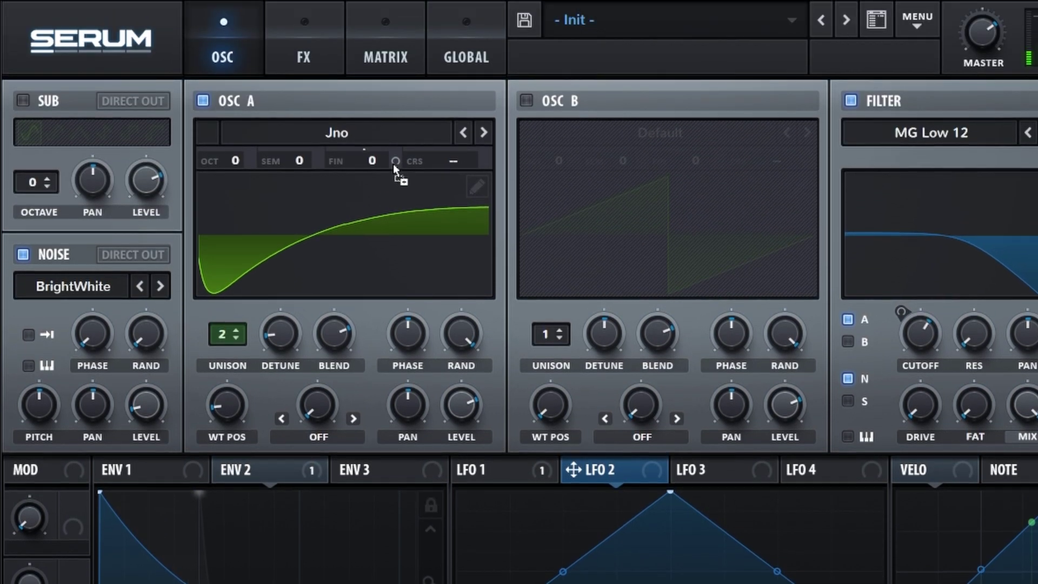
left_click_drag(393, 164, 393, 304)
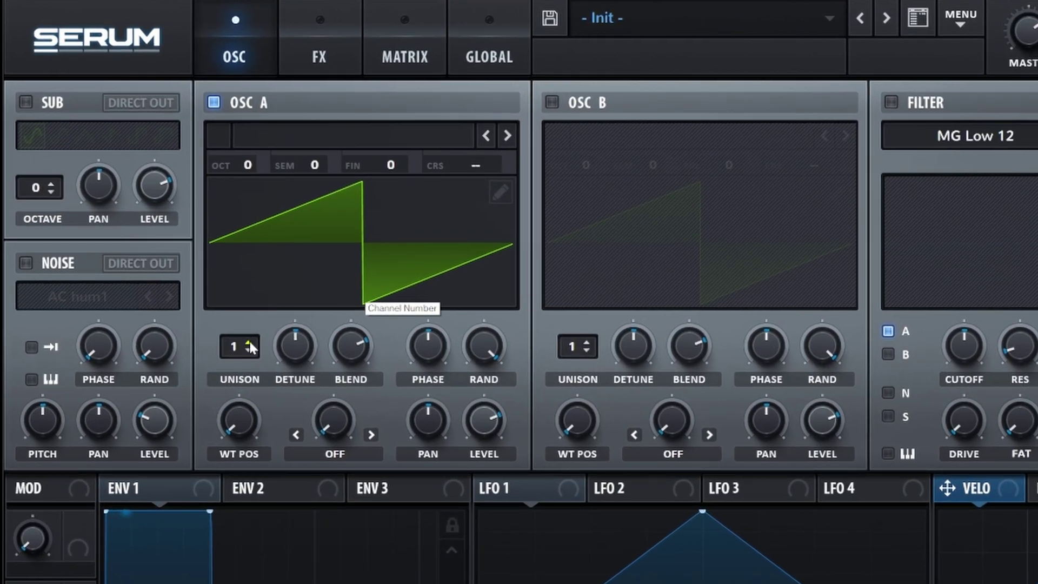
In the new patch, set oscillator A to 2 unison voices with lower detune and lengthen Env 1's release
left_click(249, 344)
left_click_drag(289, 346, 285, 380)
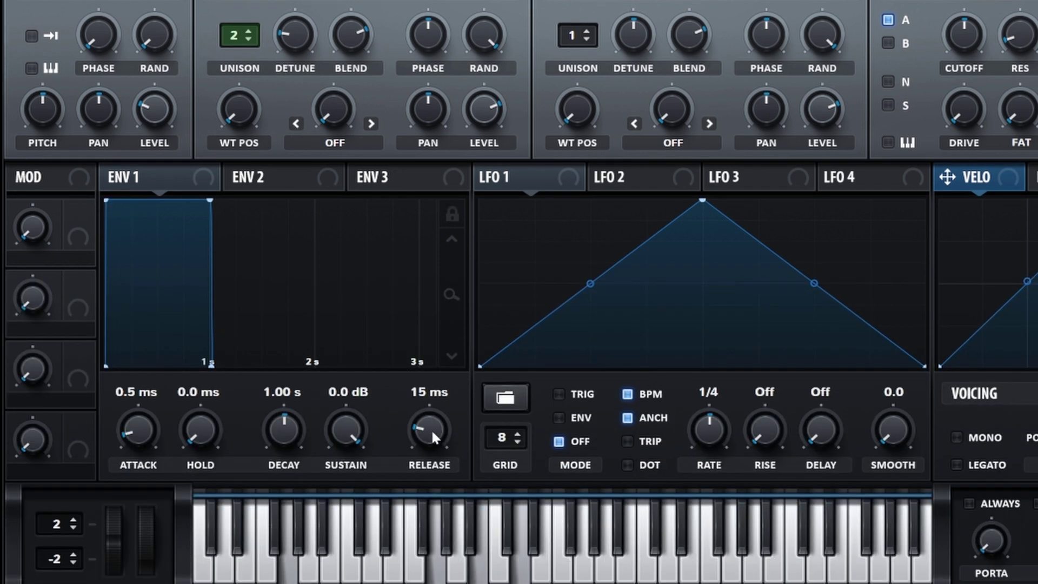
left_click_drag(433, 437, 432, 417)
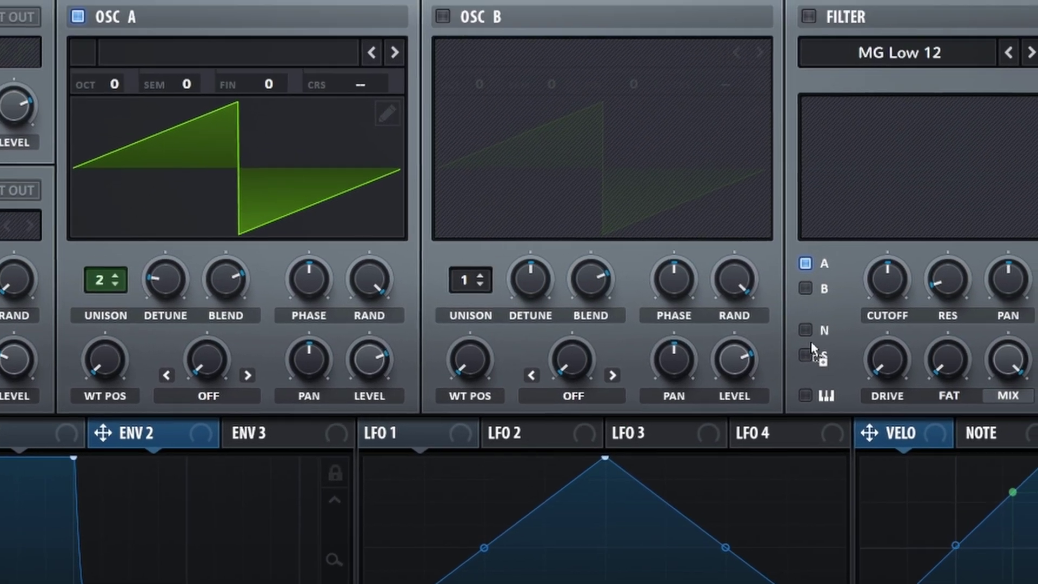
Apply Env 2 to the filter cutoff and enable the filter for oscillator A
left_click_drag(812, 342, 888, 279)
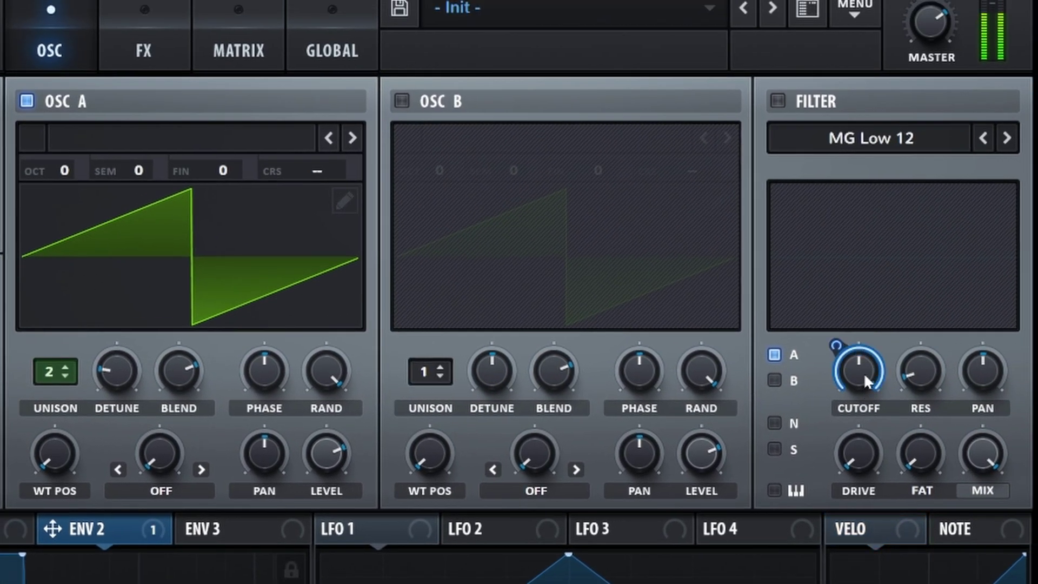
left_click(778, 101)
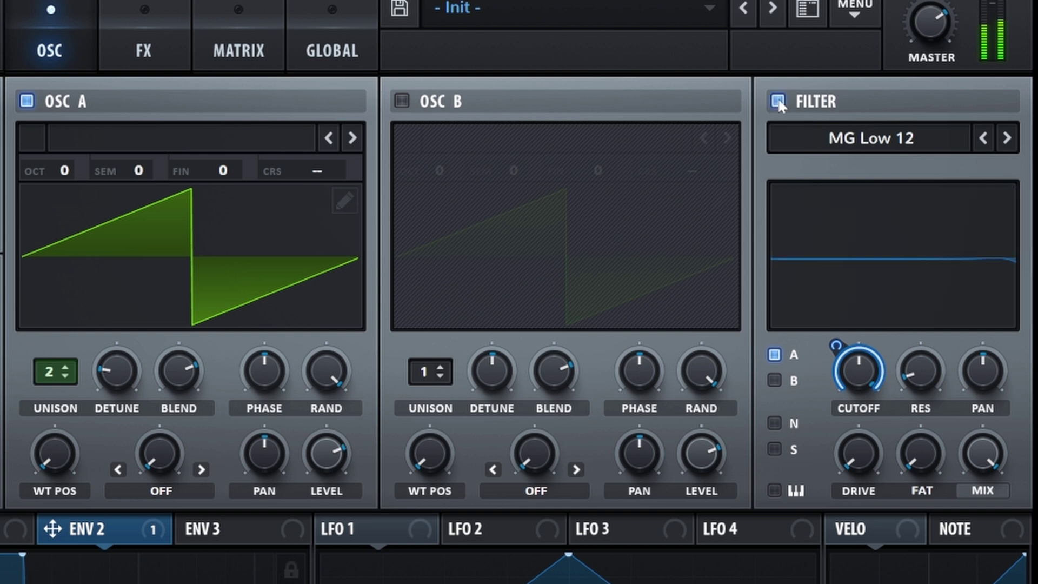
Advance the filter type by two from MG Low 12, reduce the Env 2 amount on the cutoff and raise the resonance slightly
left_click(1006, 138)
left_click(1006, 138)
left_click_drag(839, 344, 820, 377)
left_click_drag(925, 373, 925, 359)
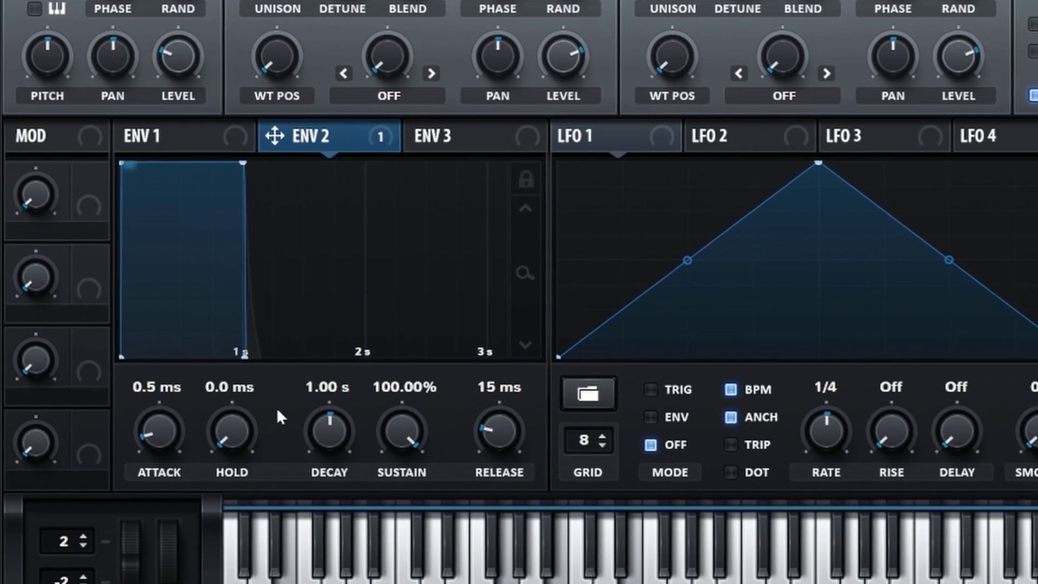
Shape Env 2 with 41 ms attack, 728 ms decay, 0% sustain and 150 ms release, and bend its decay curve steeper
left_click_drag(155, 429, 151, 408)
mouse_move(330, 429)
left_mouse_down()
mouse_move(329, 444)
mouse_move(331, 433)
left_mouse_up()
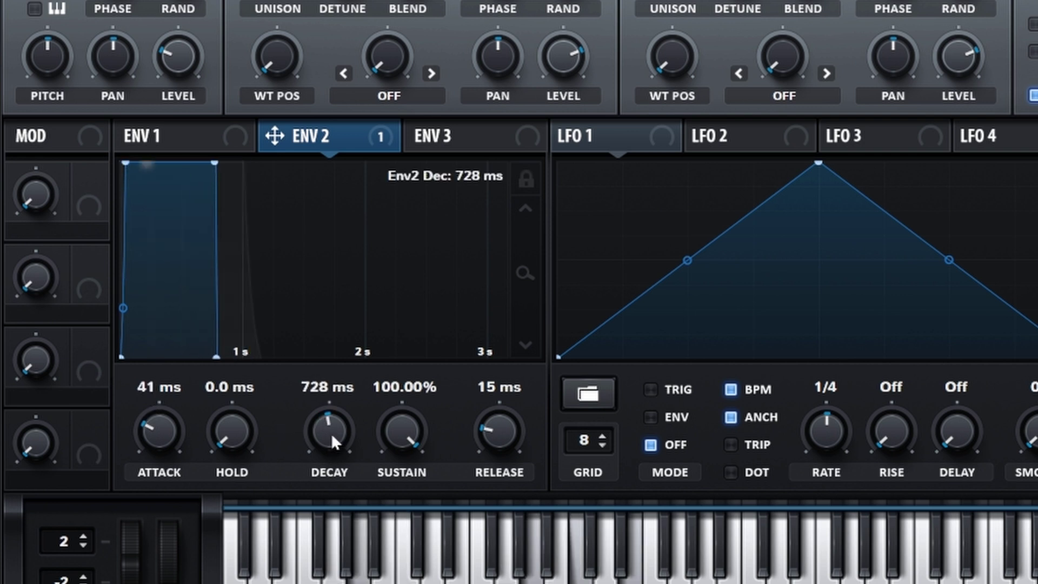
left_click_drag(403, 431, 594, 498)
left_click_drag(511, 443, 506, 422)
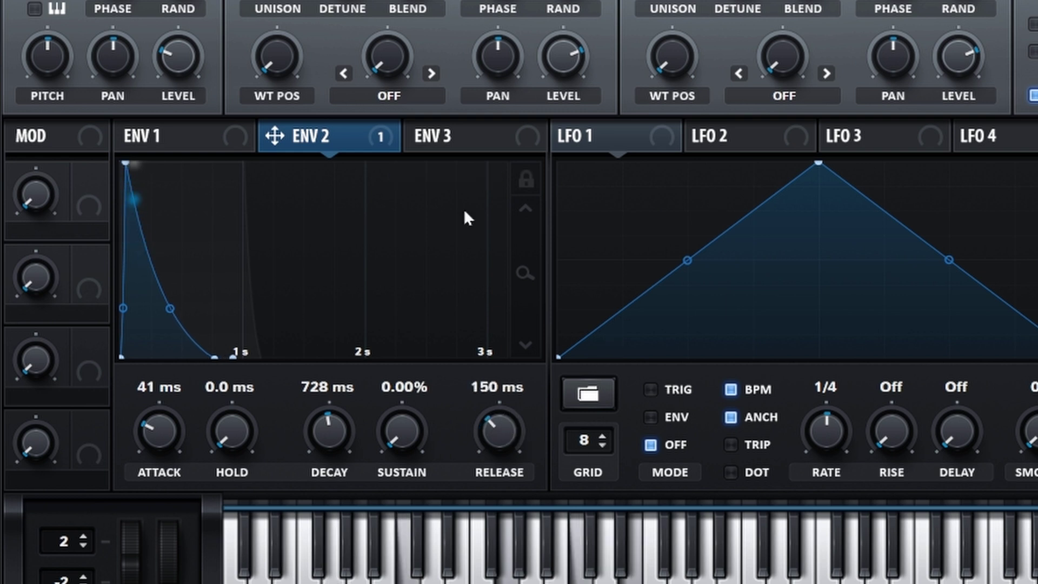
left_click_drag(169, 307, 167, 318)
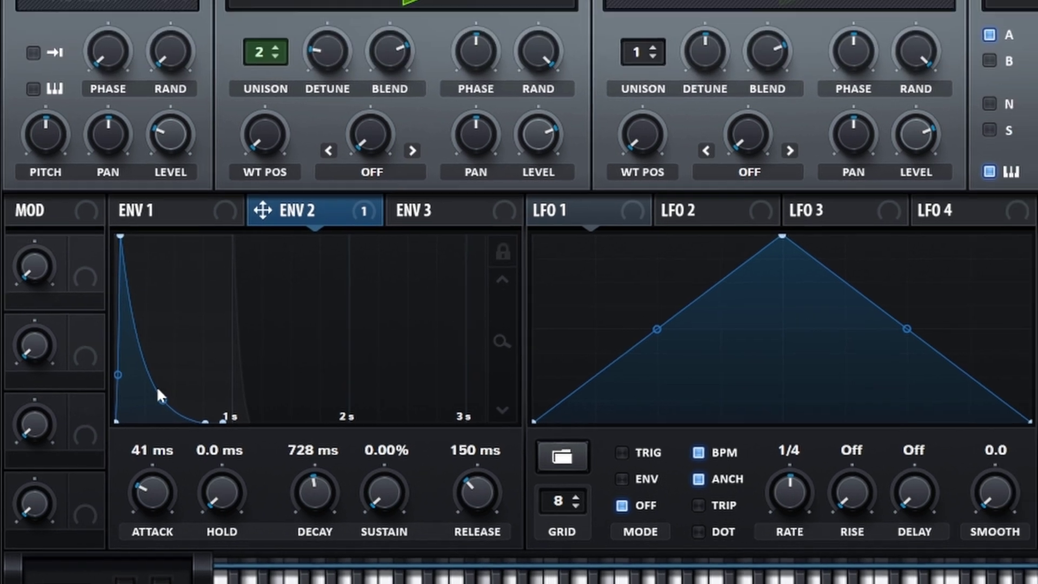
Enable the Distortion effect, place it first in the effects chain and switch its type to Tape Sat
left_click(324, 27)
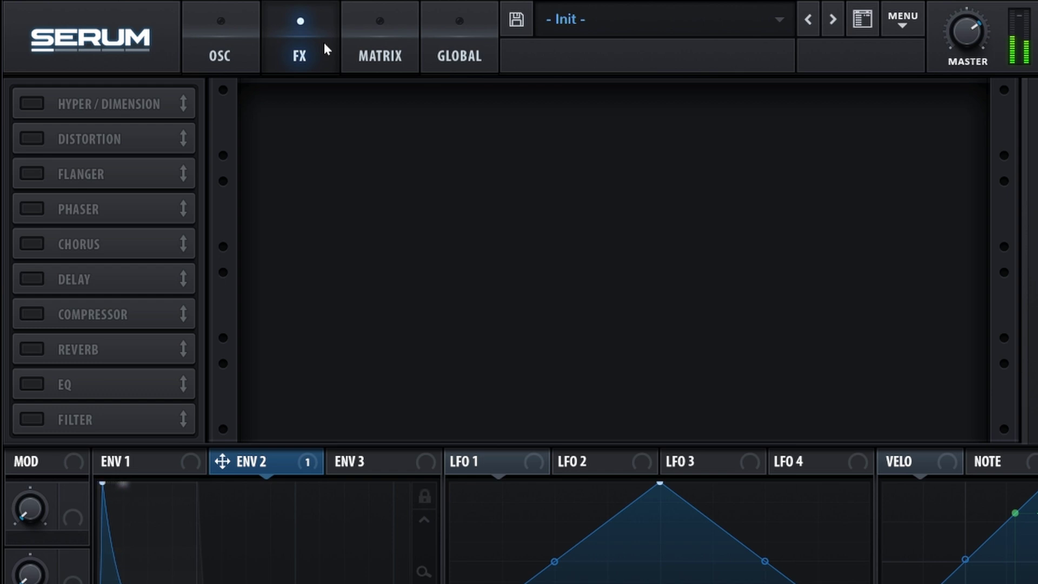
left_click(35, 137)
left_click_drag(179, 137, 182, 99)
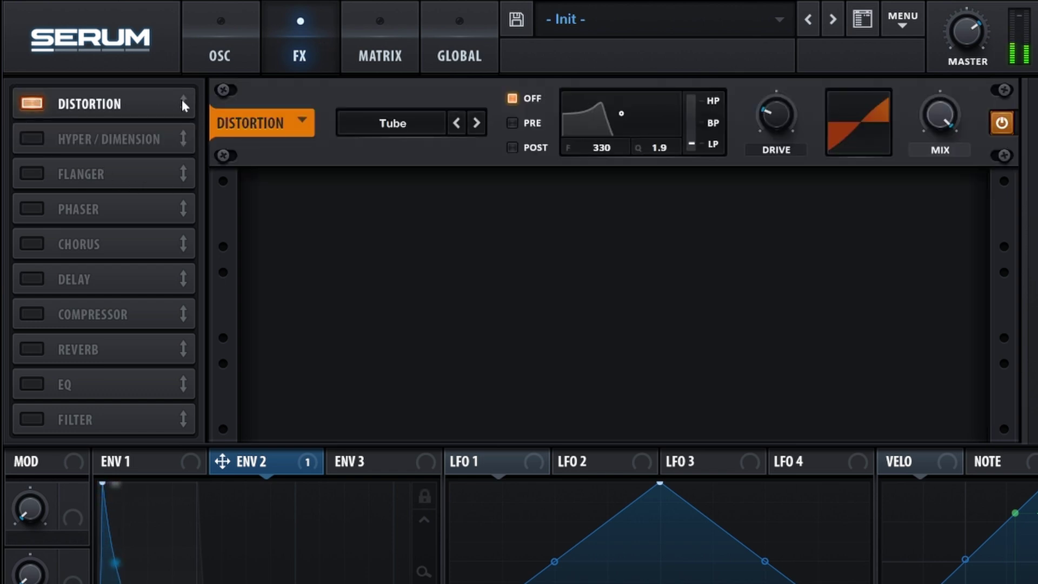
left_click(457, 124)
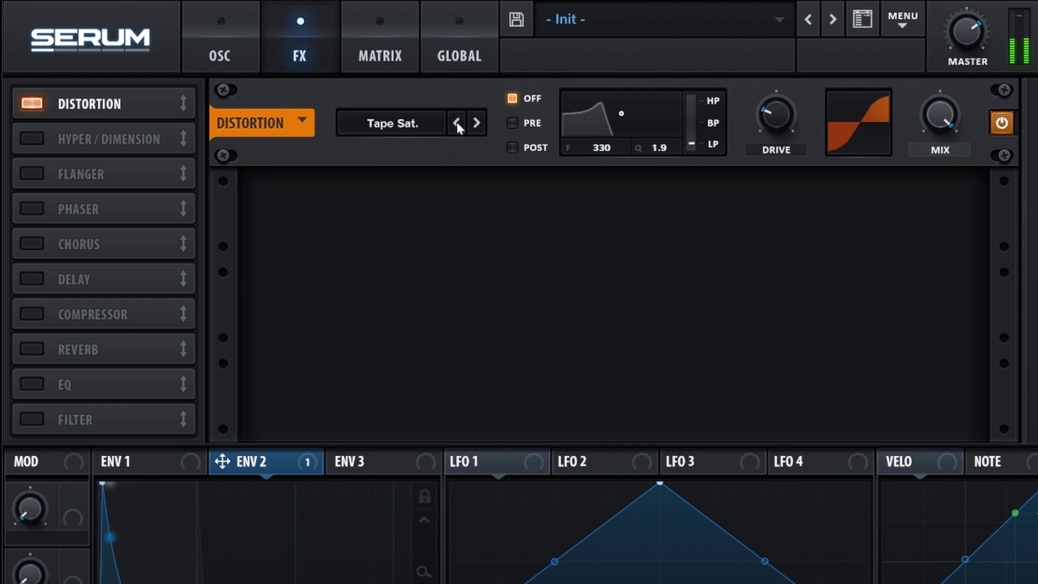
Set the distortion's low-pass filter to Post at about 2992 Hz with Q 0.1, then raise the drive and lower the mix
left_click(512, 146)
left_click_drag(620, 121, 654, 164)
left_click_drag(776, 149, 780, 83)
left_click_drag(941, 125, 951, 202)
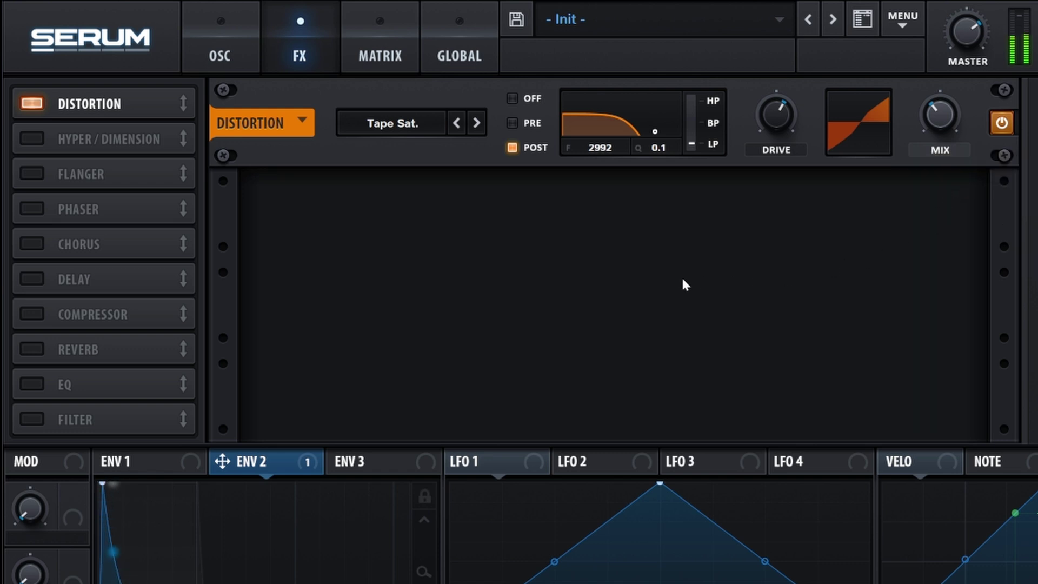
Add Chorus after the distortion, slightly reducing its rate and depth and setting Delay 1 to 0.0 ms
left_click(37, 241)
left_click_drag(167, 248, 168, 132)
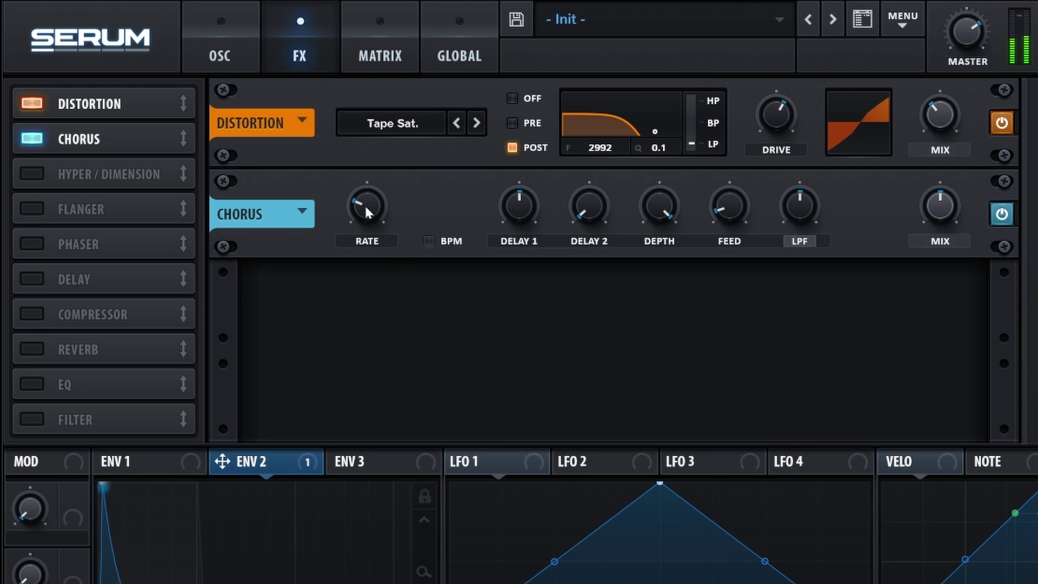
mouse_move(364, 203)
left_mouse_down()
mouse_move(361, 213)
mouse_move(360, 204)
left_mouse_up()
left_click_drag(519, 211, 530, 319)
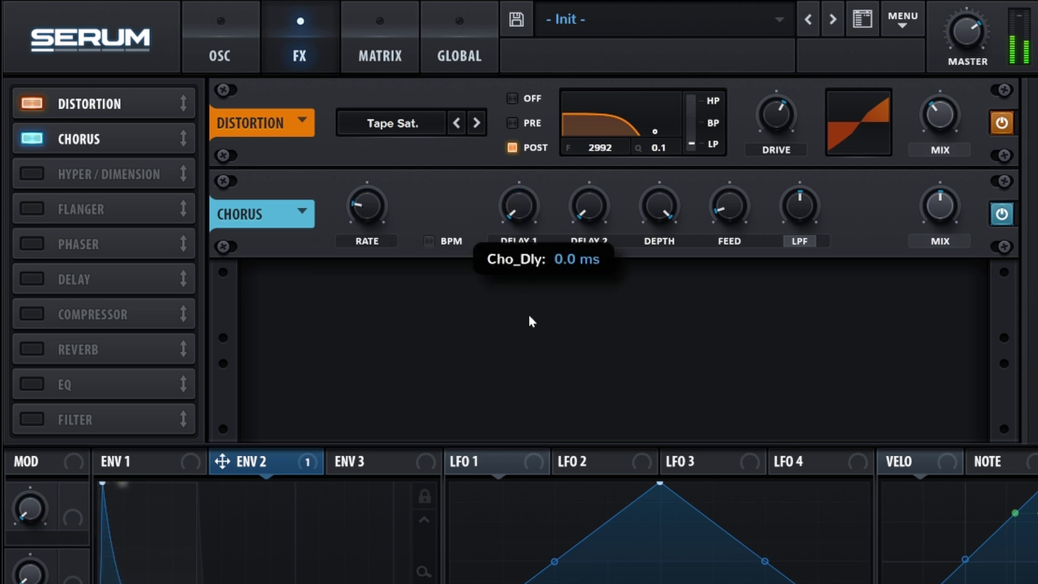
left_click_drag(660, 201, 656, 217)
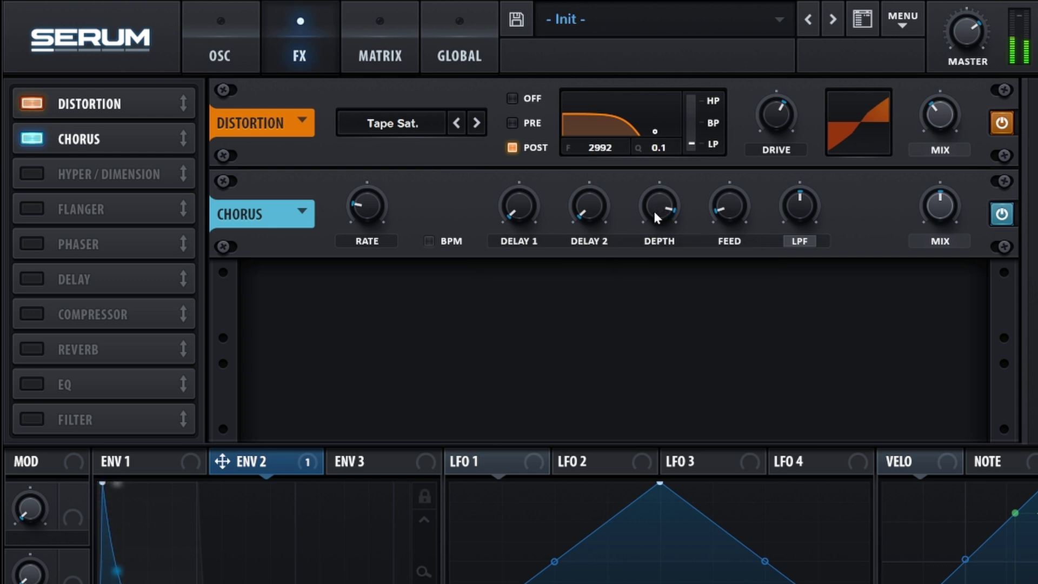
Raise the chorus feedback slightly, switch its filter to HPF at 242 Hz and set the mix to maximum
left_click_drag(736, 196, 732, 179)
left_click(794, 241)
left_click(799, 201)
left_click_drag(799, 201, 793, 226)
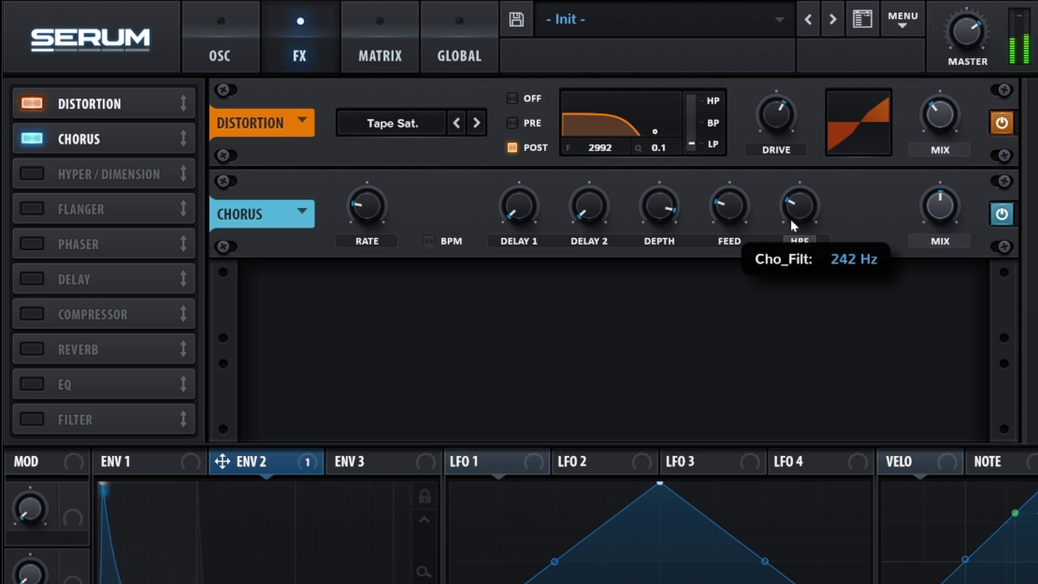
left_click_drag(938, 203, 948, 85)
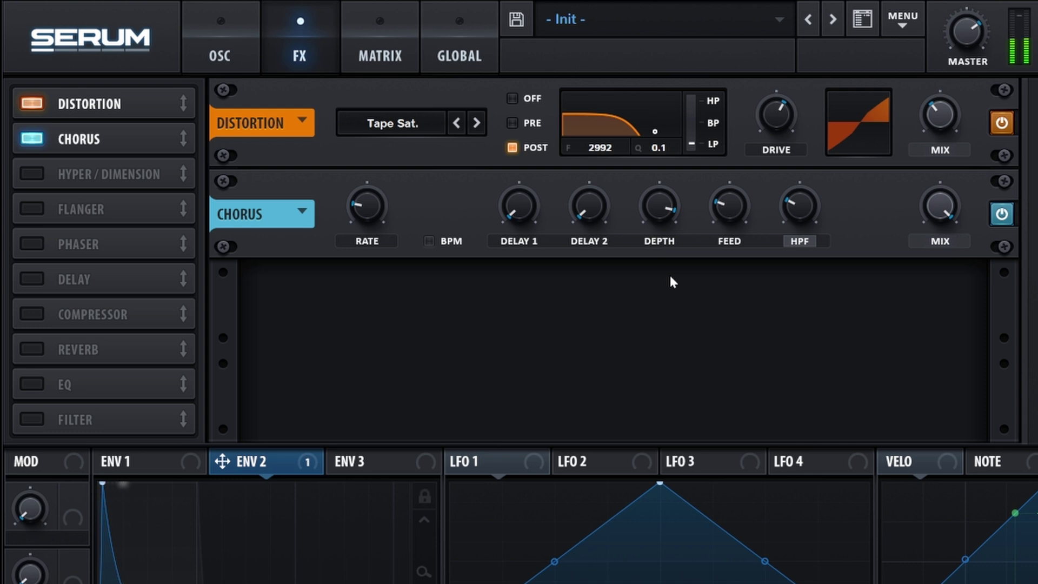
Add a Hall reverb third in the effects chain with size 15% and decay at minimum
left_click(34, 347)
left_click_drag(179, 352, 185, 170)
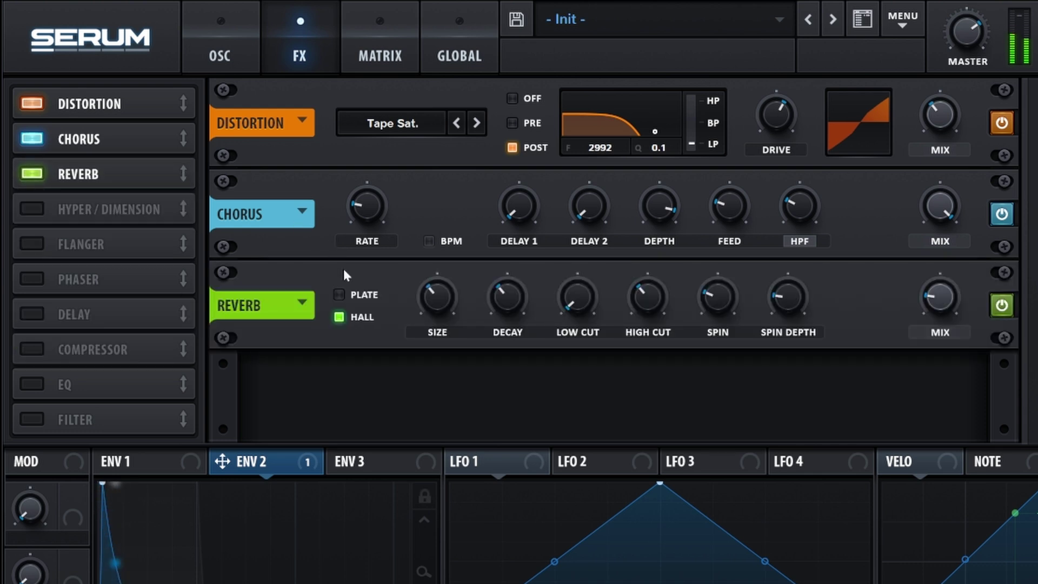
left_click_drag(443, 297, 444, 322)
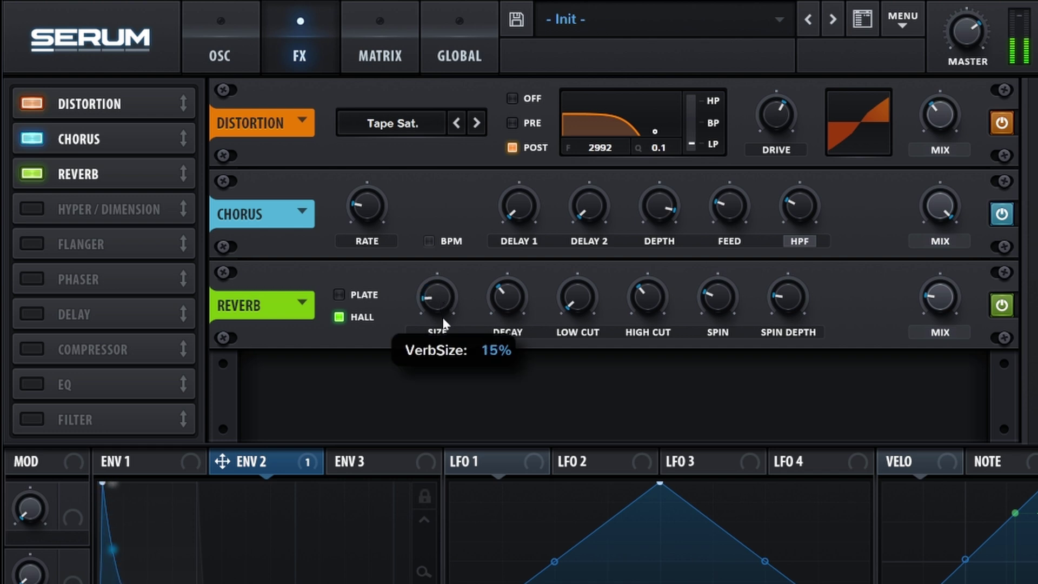
left_click_drag(511, 301, 539, 390)
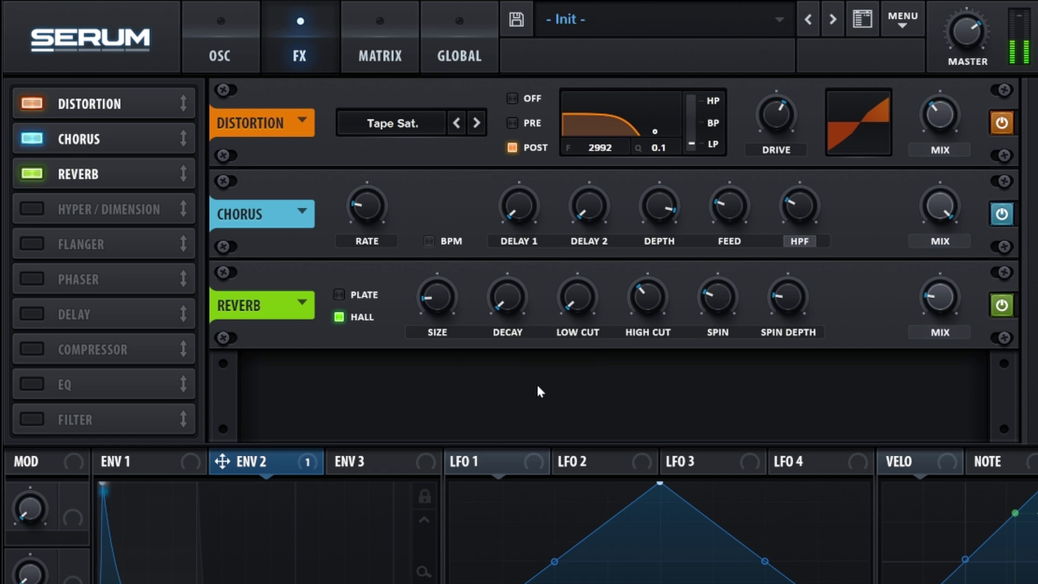
Raise the reverb's low cut to about halfway, set high cut to 48%, lower spin, and increase spin depth and mix
left_click_drag(577, 287, 586, 243)
left_click_drag(651, 311, 654, 303)
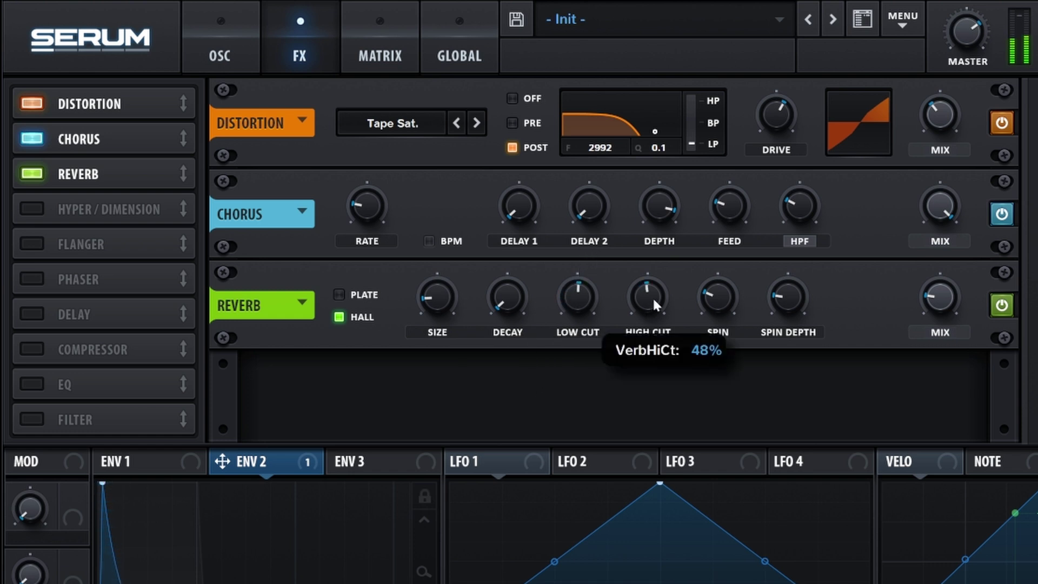
mouse_move(718, 301)
left_mouse_down()
mouse_move(713, 325)
mouse_move(710, 314)
left_mouse_up()
left_click_drag(788, 296, 785, 233)
left_click_drag(942, 301, 943, 295)
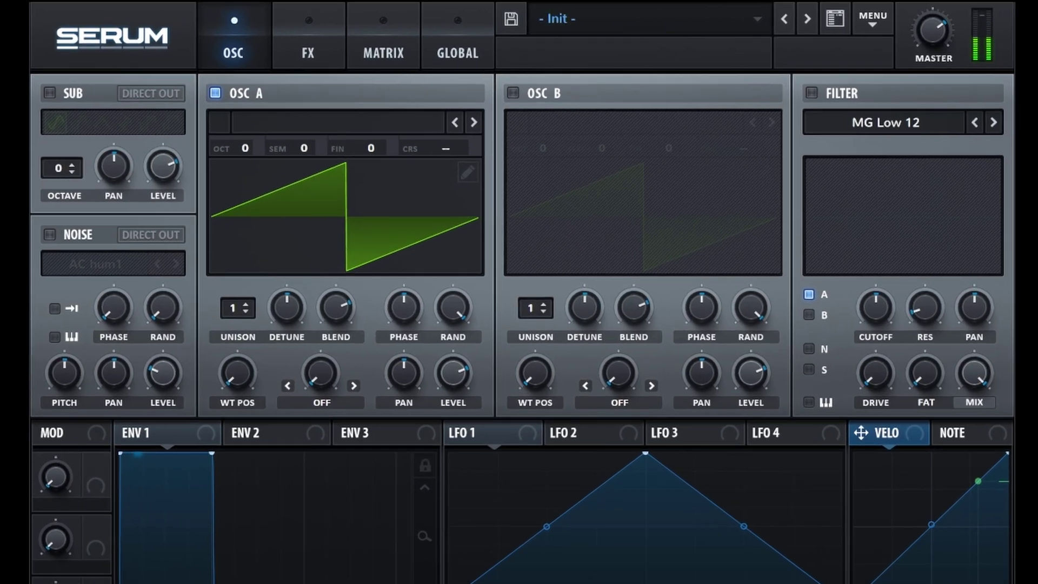
In the new Init patch, set oscillator A to 4 unison voices with lower detune
left_click_drag(223, 311, 251, 252)
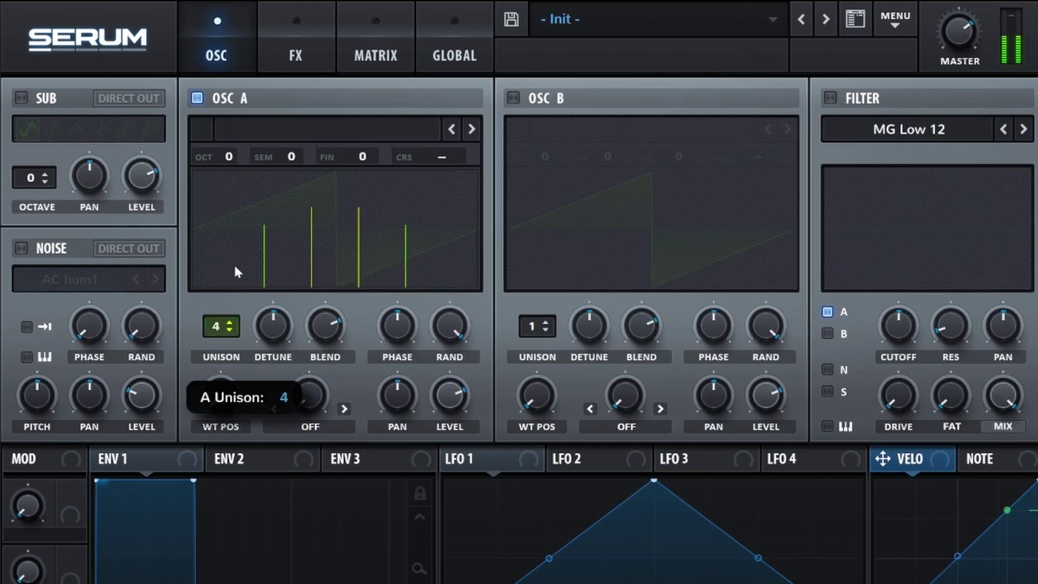
left_click_drag(273, 327, 270, 351)
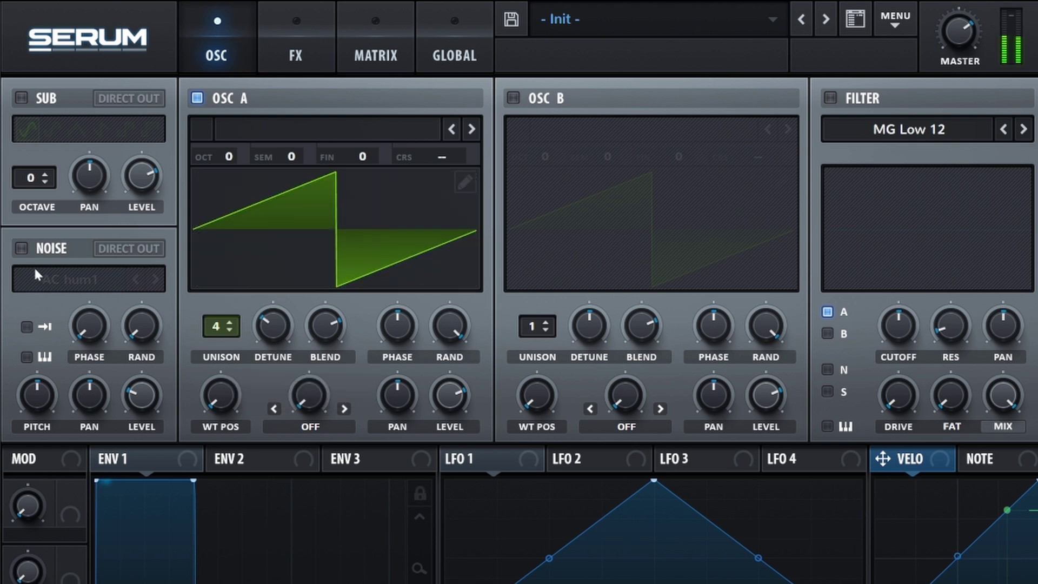
Enable the noise oscillator with the Analog sample BrightWhite at level -30, and lengthen Env 1's release to 1.24 s
left_click(23, 249)
left_click(65, 281)
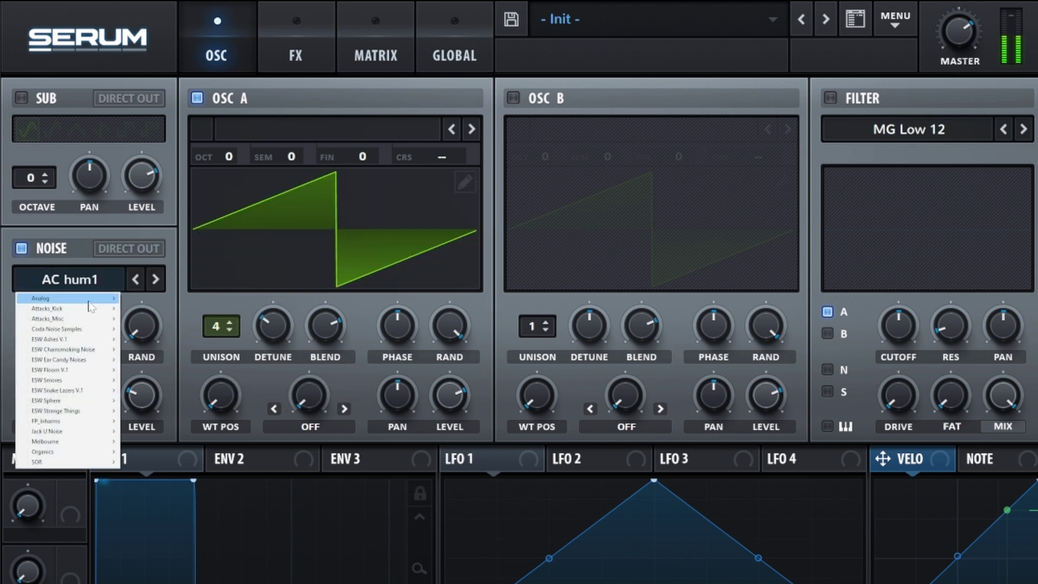
mouse_move(89, 302)
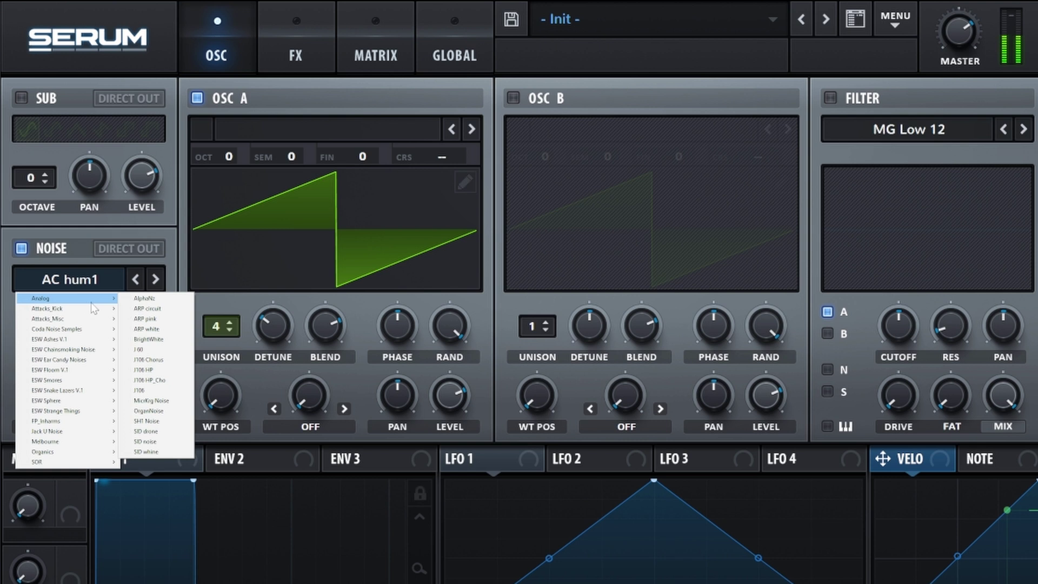
left_click(168, 341)
mouse_move(151, 400)
type("-30")
key("Return")
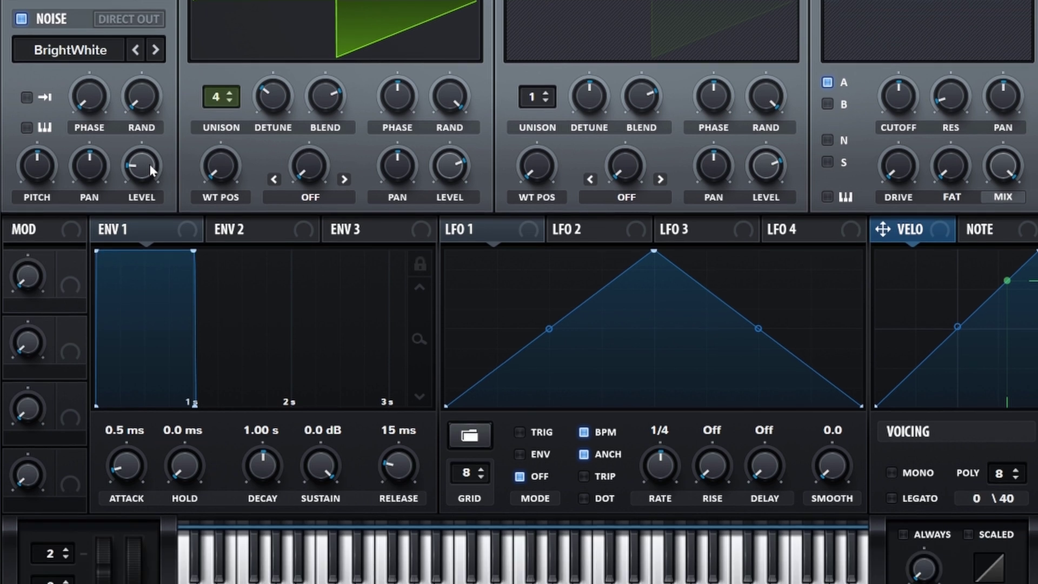
left_click_drag(410, 462, 409, 433)
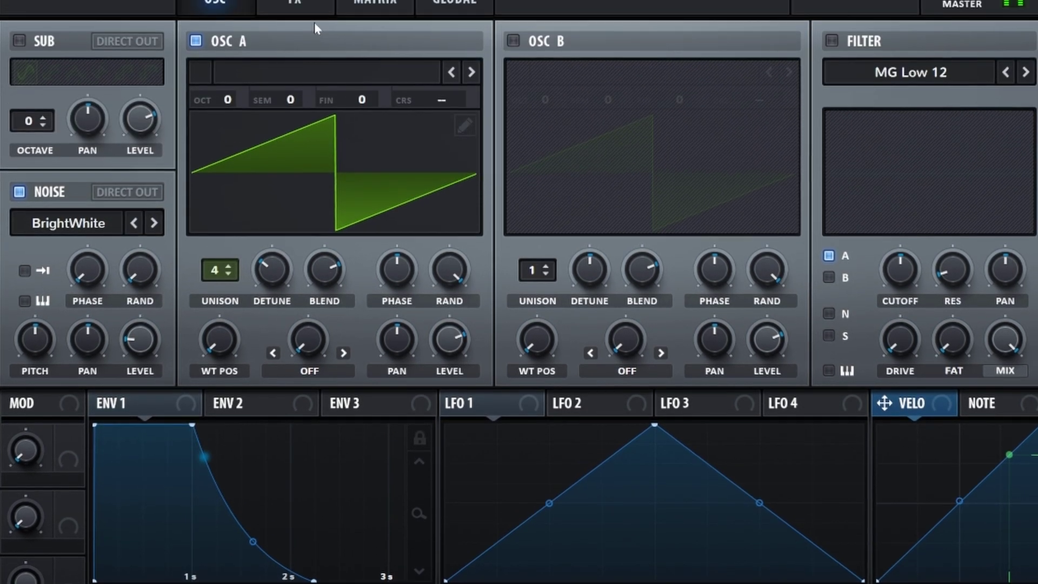
Add a Hall reverb first in the effects chain and raise its decay, low cut, high cut and mix
left_click(298, 6)
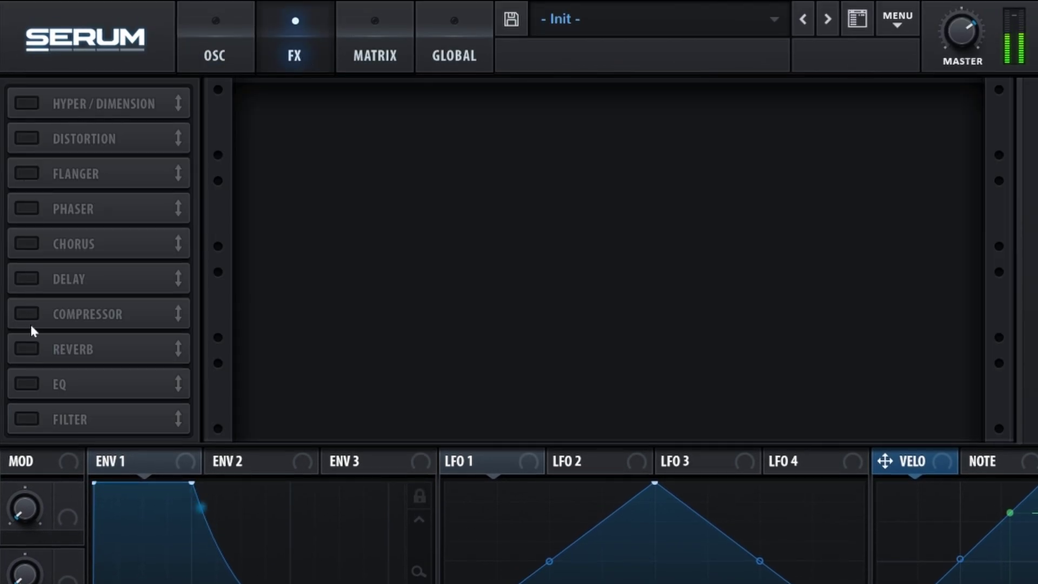
left_click(26, 349)
left_click_drag(176, 340, 157, 99)
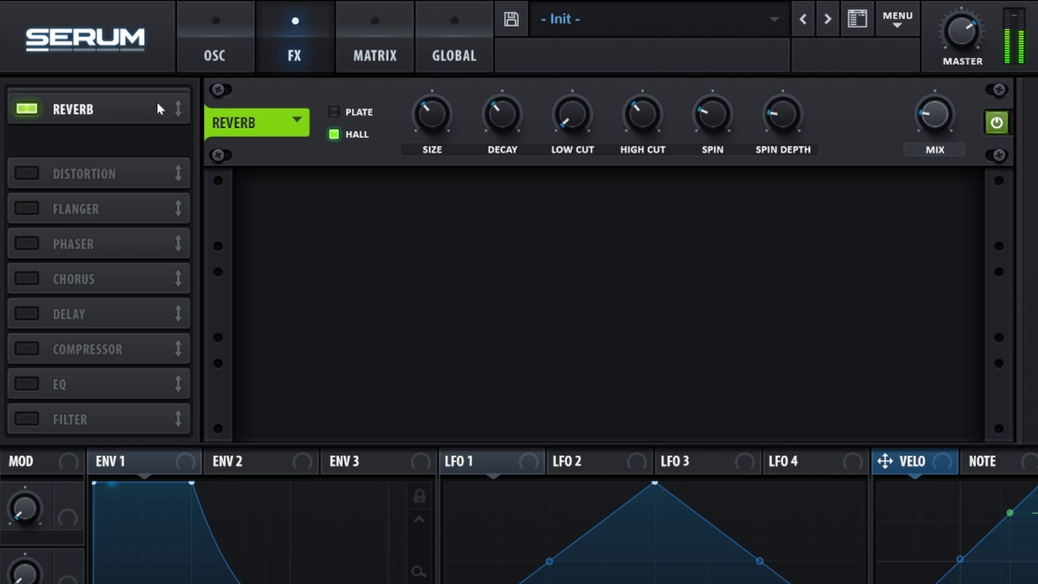
mouse_move(498, 111)
left_mouse_down()
mouse_move(494, 85)
mouse_move(495, 94)
left_mouse_up()
left_click_drag(572, 108, 565, 66)
left_click_drag(642, 108, 636, 84)
left_click_drag(927, 121, 926, 67)
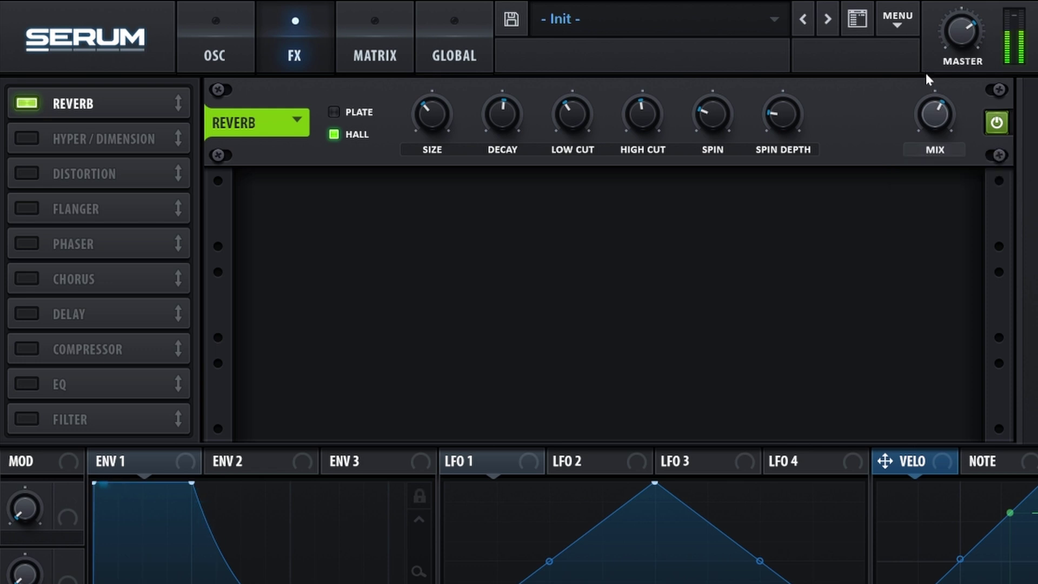
Add Chorus after the reverb with Delay 1 at minimum, reduced depth and a higher LPF cutoff
left_click(28, 278)
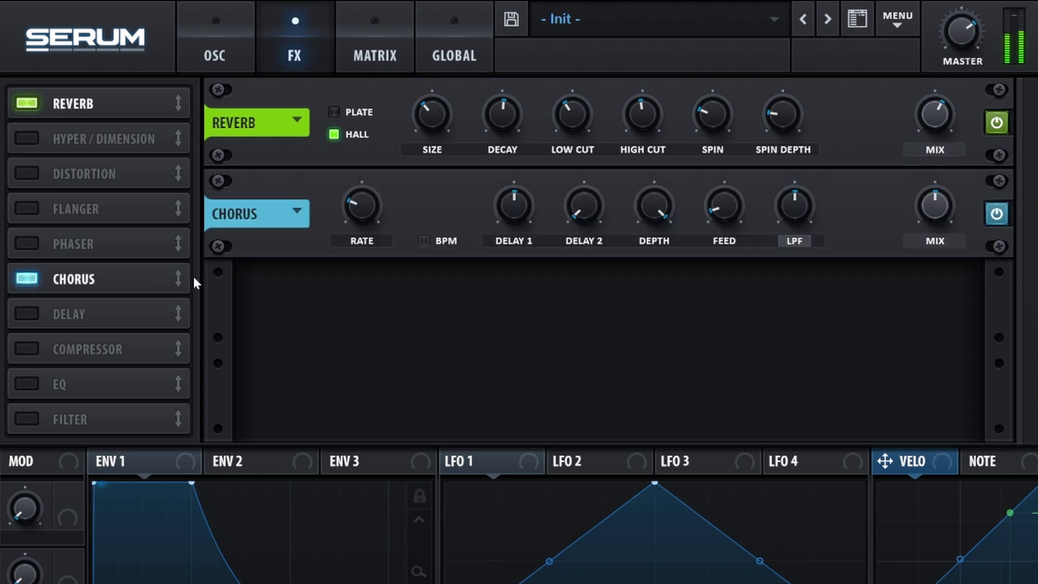
left_click_drag(167, 277, 171, 134)
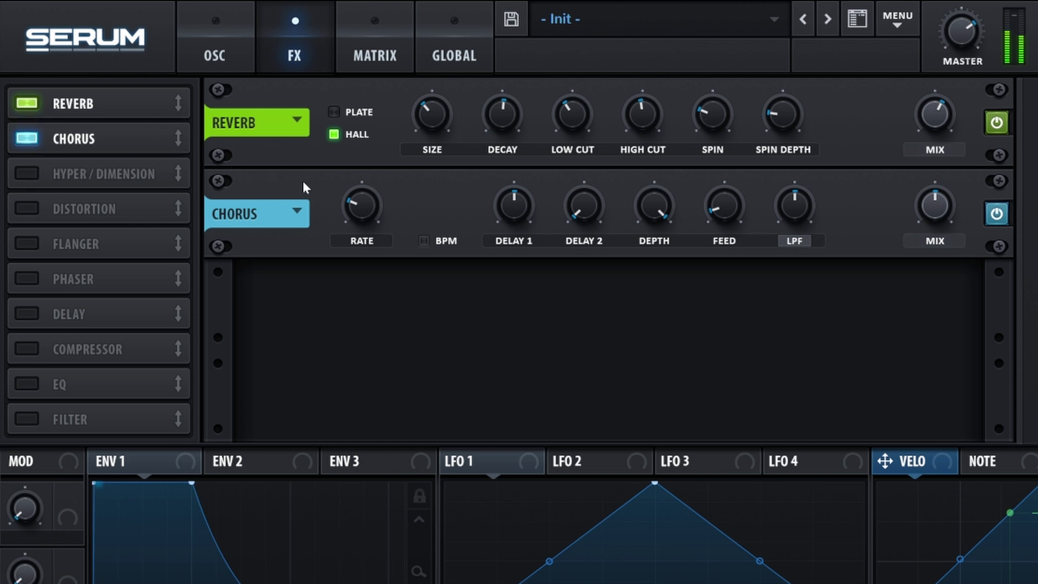
mouse_move(366, 209)
left_click_drag(519, 207, 535, 281)
left_click_drag(649, 212, 649, 252)
mouse_move(722, 193)
mouse_move(801, 208)
left_click_drag(800, 203, 798, 183)
Add an EQ third in the effects chain, with the high shelf's Q at minimum and its gain lowered
left_click(26, 384)
left_click_drag(40, 385, 151, 176)
left_click_drag(732, 294, 801, 413)
left_click_drag(859, 302, 856, 321)
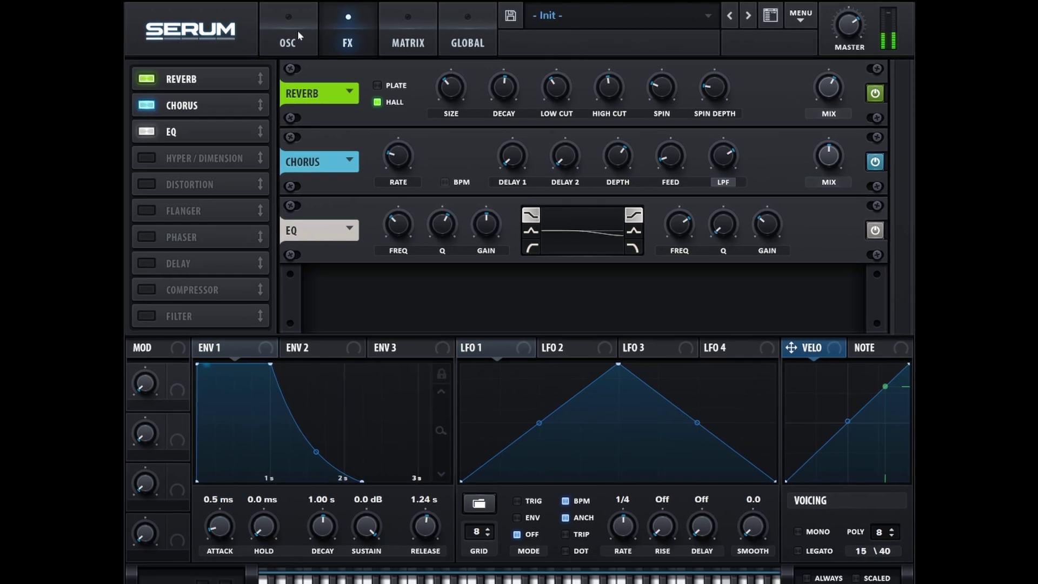
left_click(222, 52)
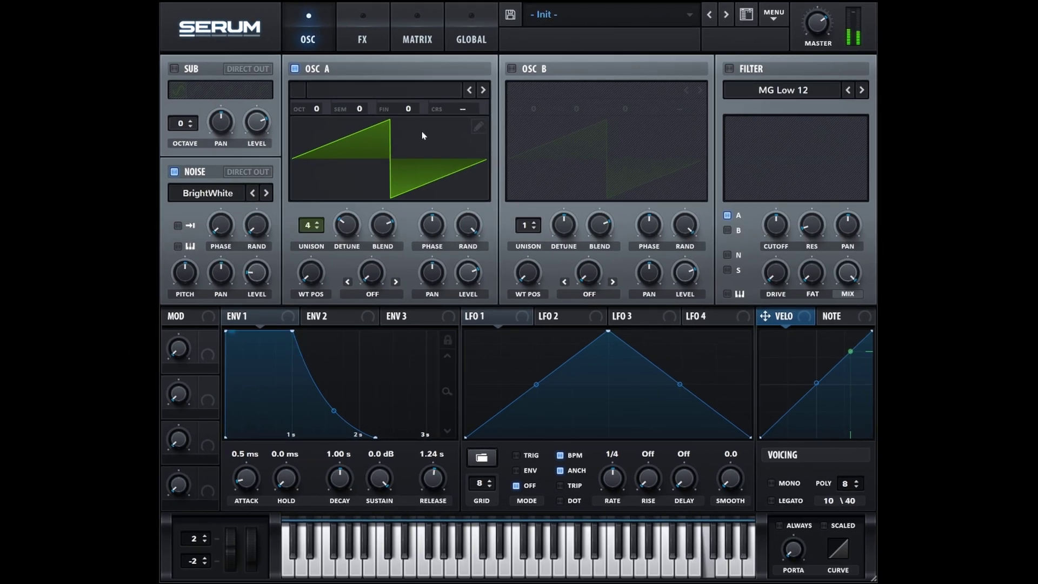